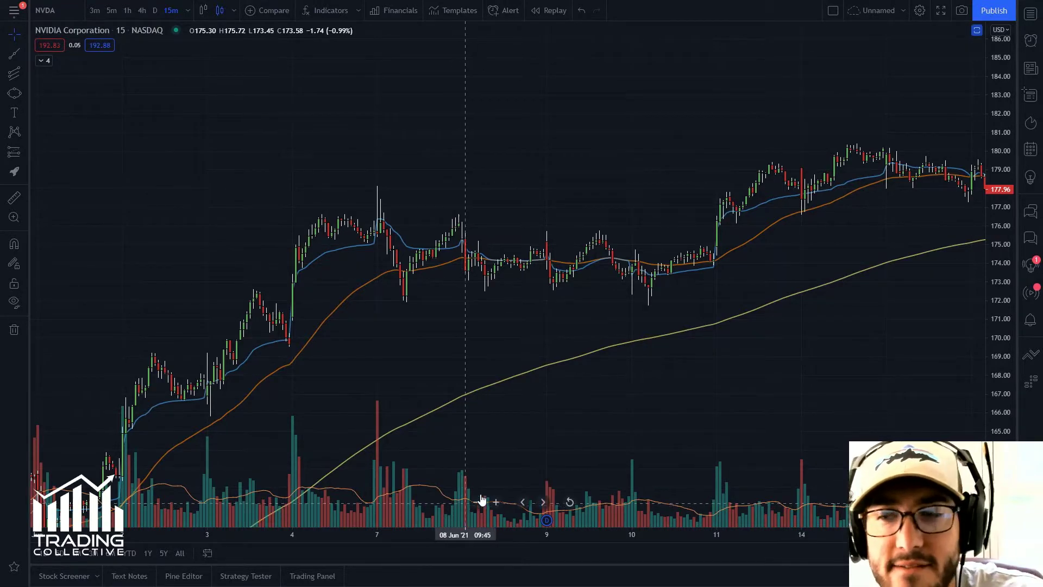
- Place horizontal lines at 172.92, 176.38 and 179.35 on the NVIDIA 15-minute chart
{"action": "scroll", "coordinate": [477, 495], "scroll_direction": "up", "scroll_amount": 2}
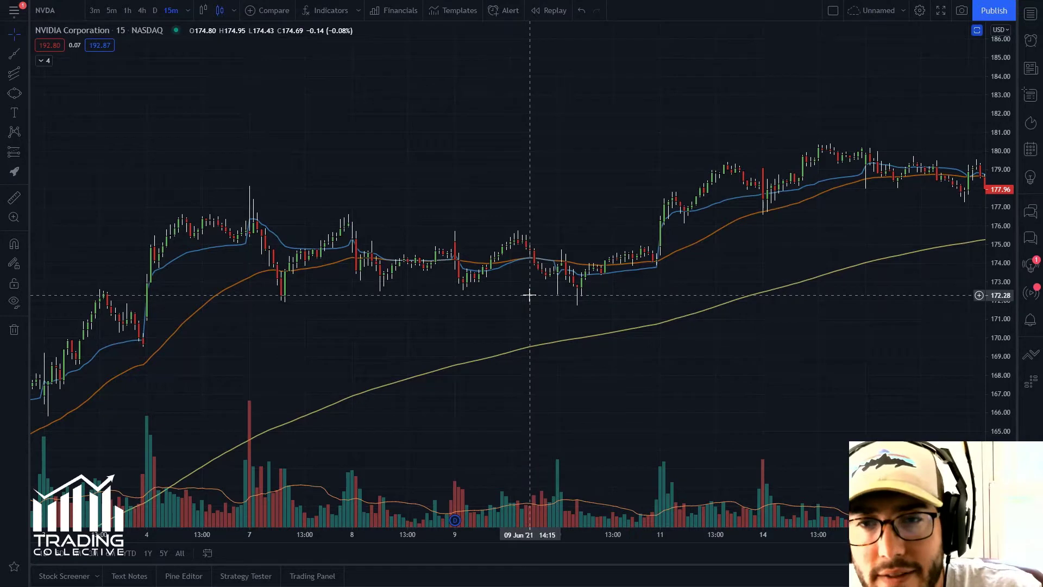
{"action": "scroll", "coordinate": [532, 294], "scroll_direction": "down", "scroll_amount": 2}
{"action": "left_click_drag", "start_coordinate": [536, 293], "coordinate": [496, 308]}
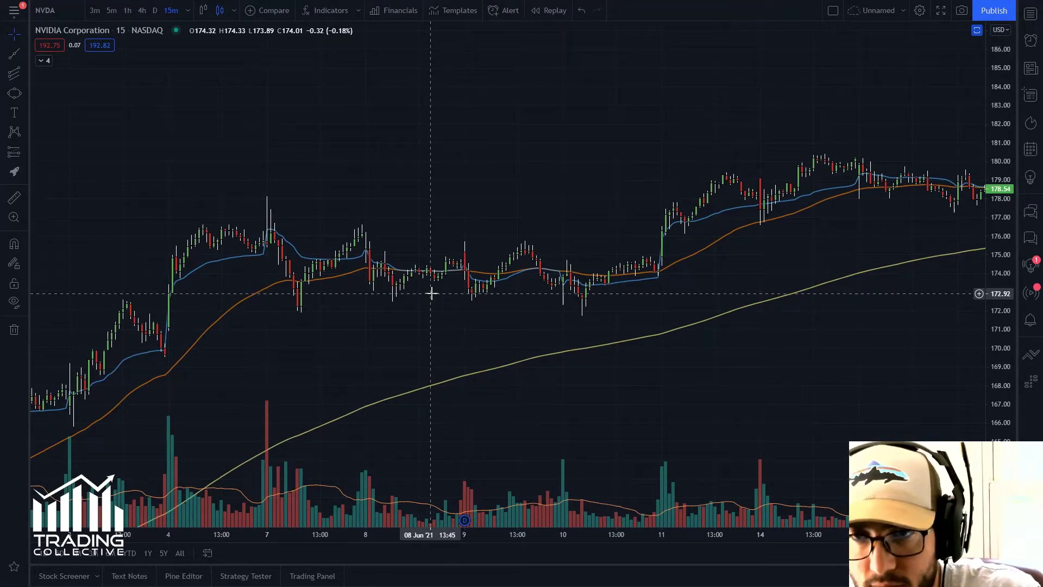
{"action": "key", "text": "alt+h"}
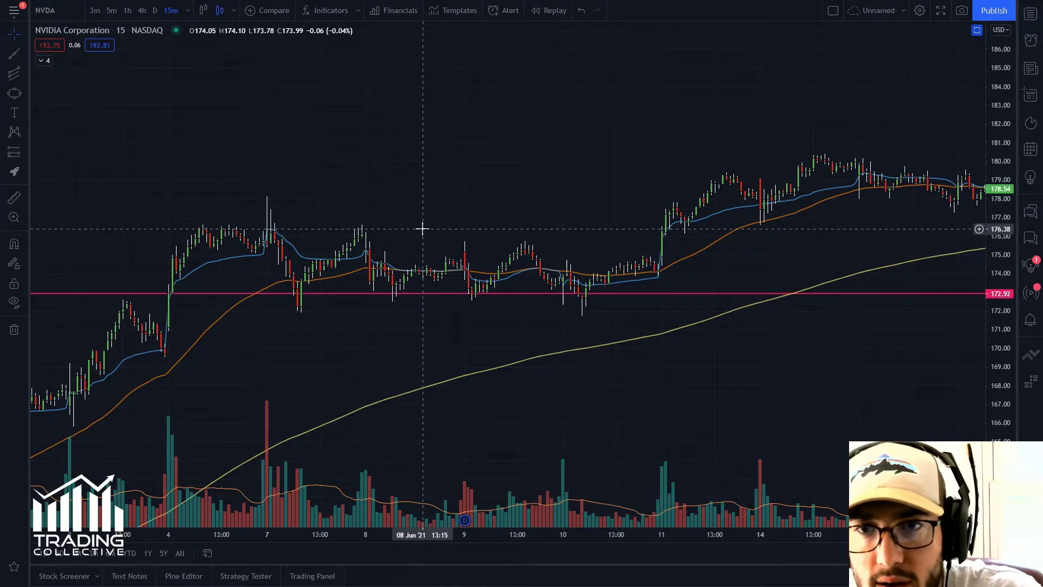
{"action": "key", "text": "alt+h"}
{"action": "left_click_drag", "start_coordinate": [821, 369], "coordinate": [554, 411]}
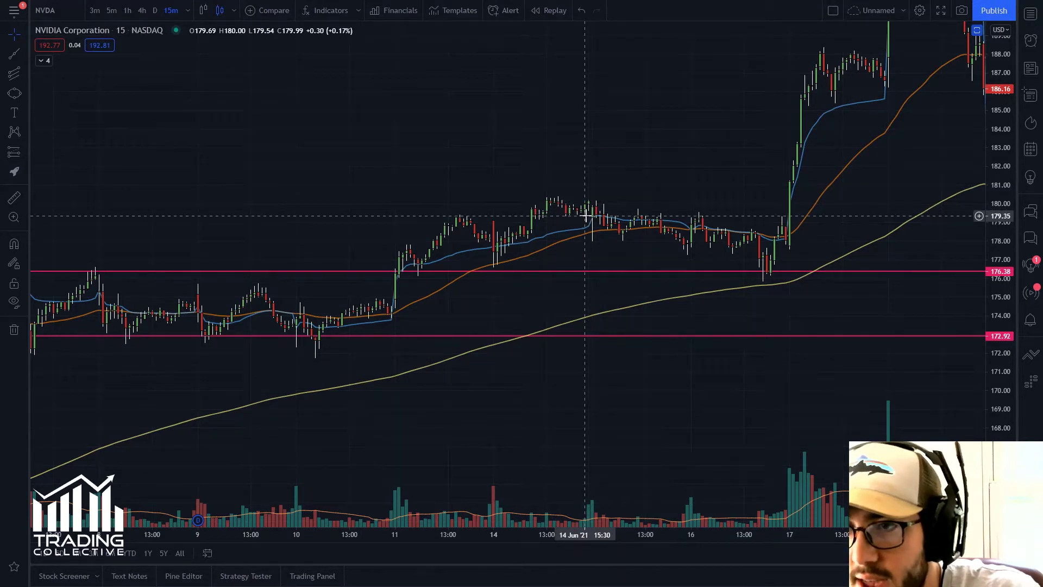
{"action": "key", "text": "alt+h"}
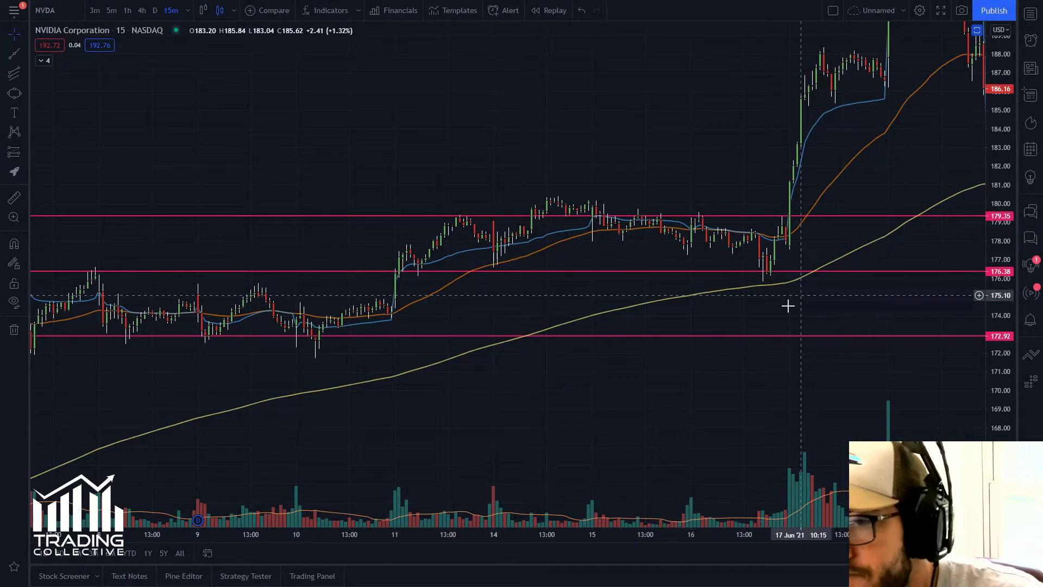
- Draw a rising trend line from the late 7 June high at 176.15 to the 11 June high, turning magnet snapping on
{"action": "scroll", "coordinate": [788, 306], "scroll_direction": "left", "scroll_amount": 10}
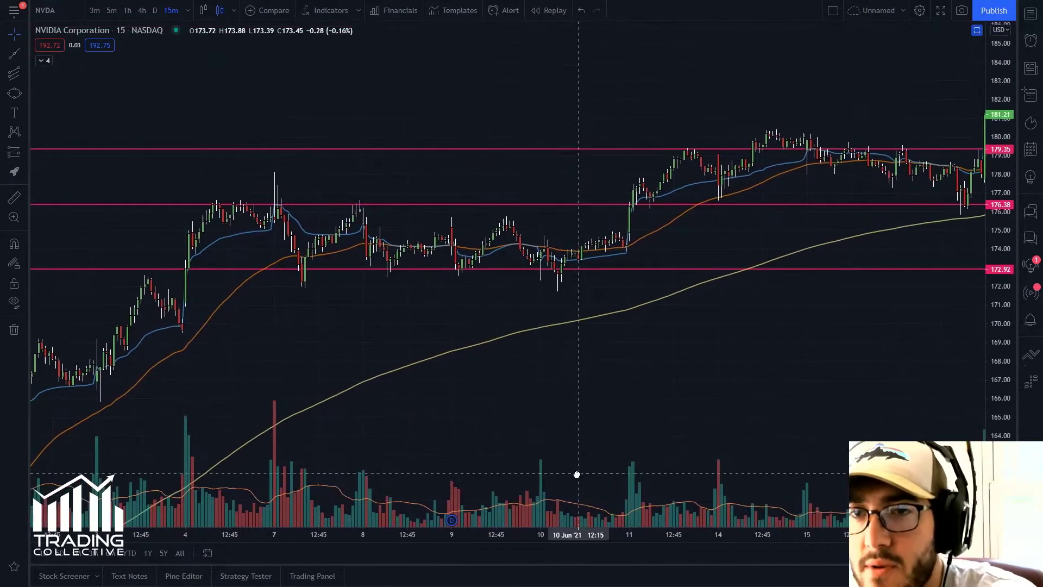
{"action": "scroll", "coordinate": [788, 342], "scroll_direction": "right", "scroll_amount": 2}
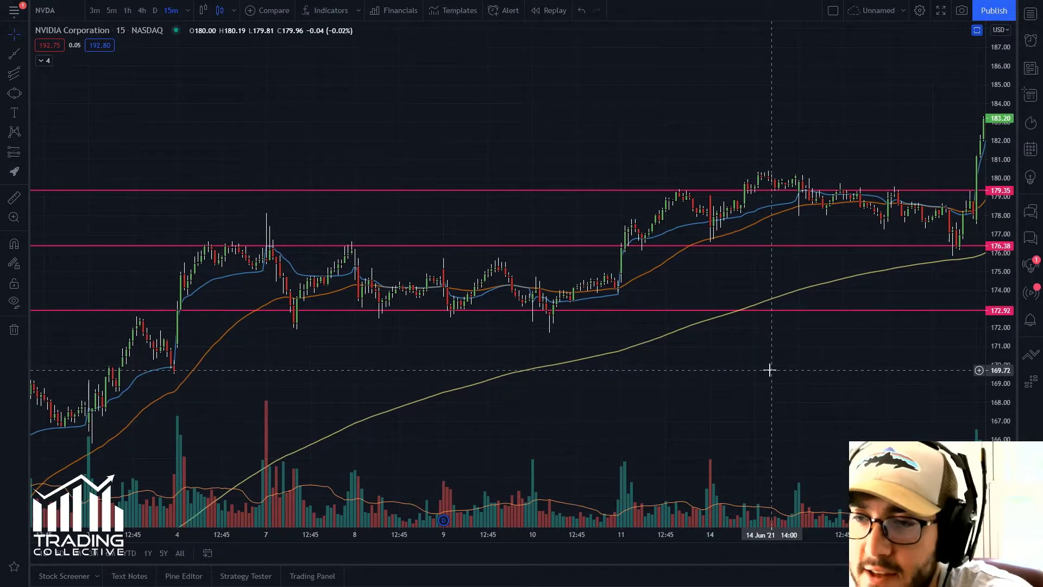
{"action": "scroll", "coordinate": [769, 370], "scroll_direction": "down", "scroll_amount": 5}
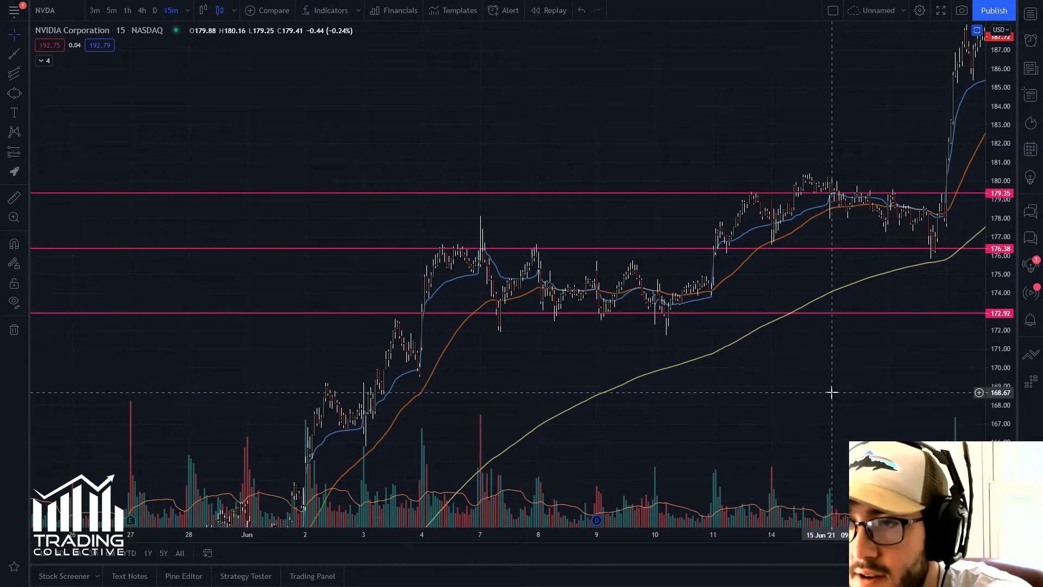
{"action": "scroll", "coordinate": [827, 396], "scroll_direction": "up", "scroll_amount": 5}
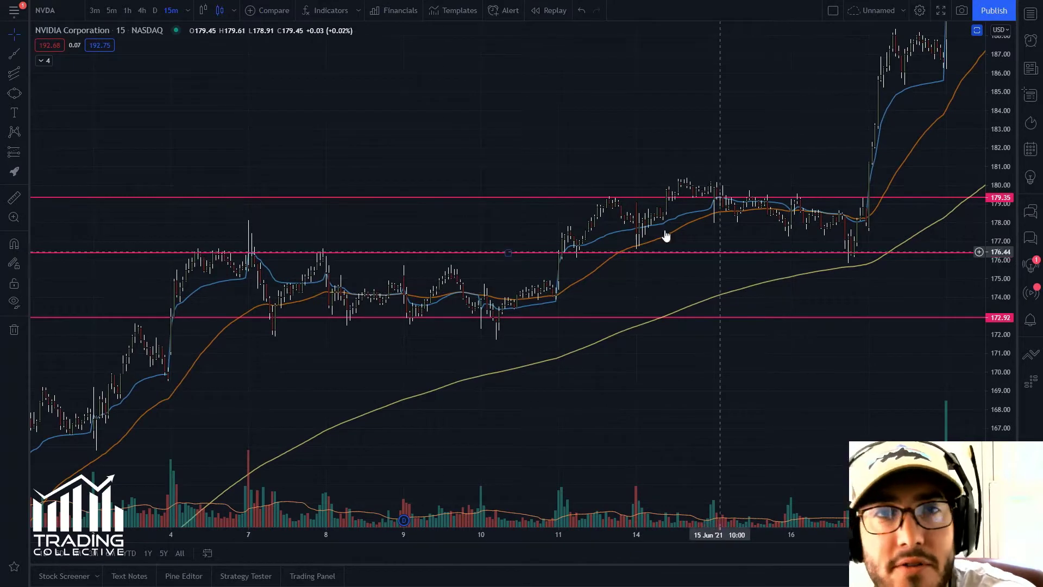
{"action": "left_click", "coordinate": [14, 53]}
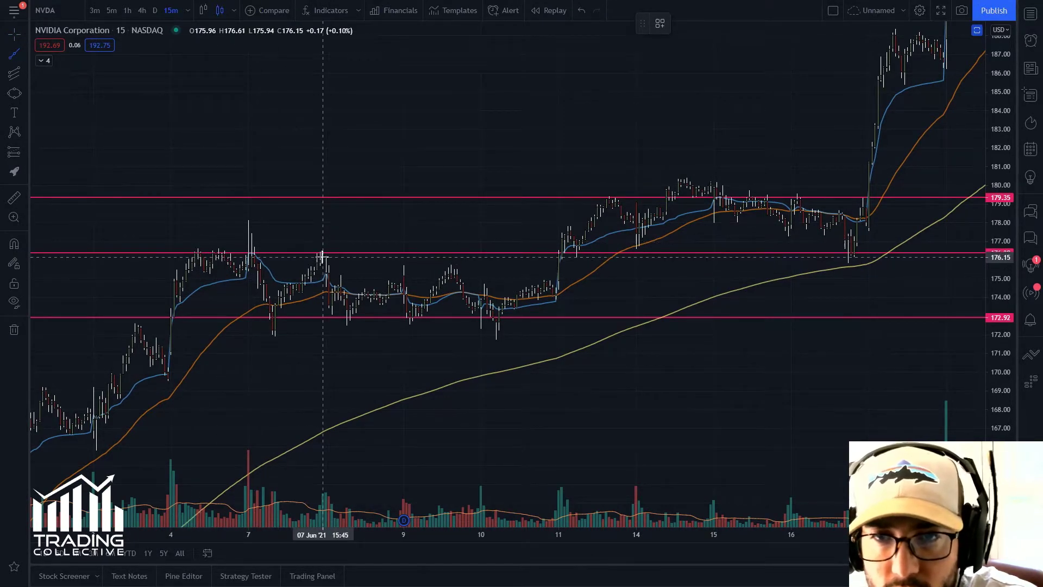
{"action": "left_click", "coordinate": [14, 244]}
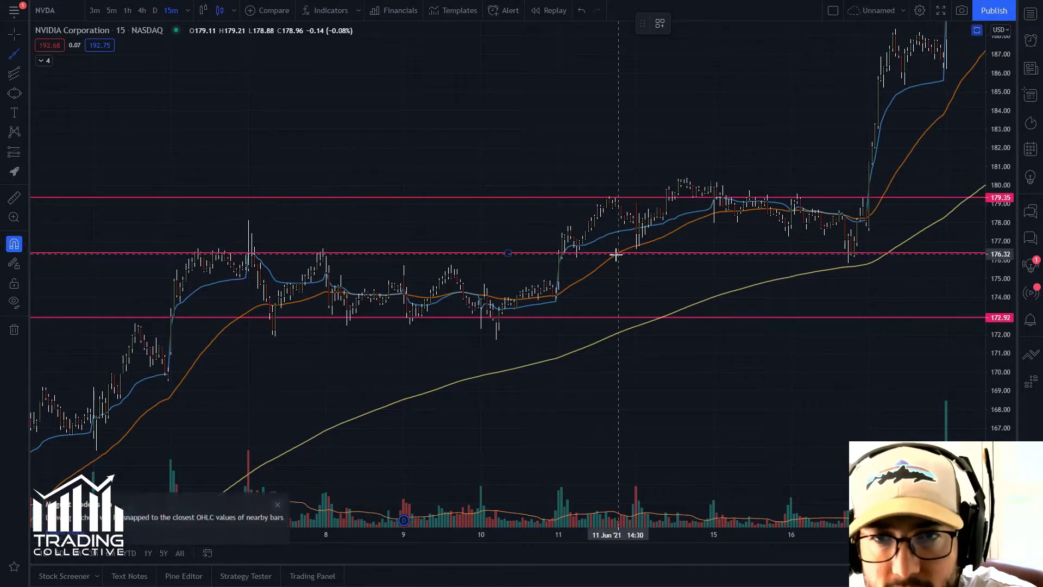
{"action": "left_click", "coordinate": [322, 255]}
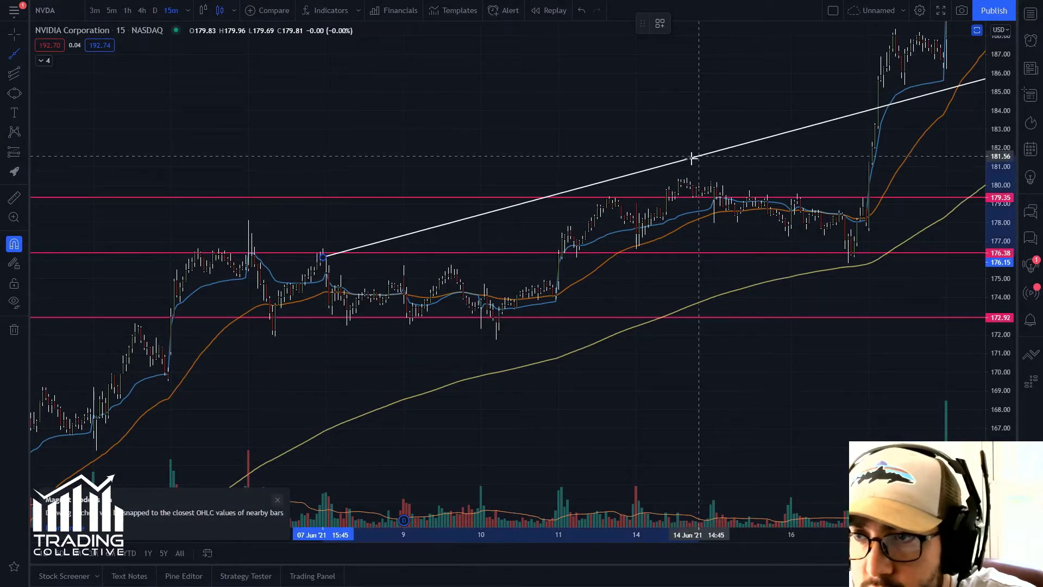
{"action": "left_click", "coordinate": [609, 197]}
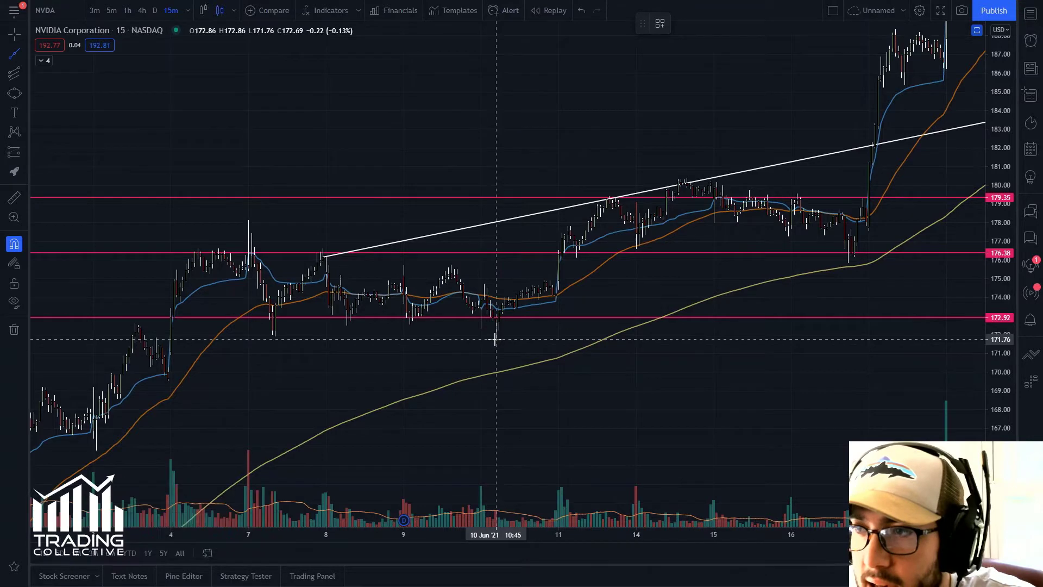
- Draw a lower trend line from the 10 June low at 171.76 to the 16 June low
{"action": "left_click", "coordinate": [496, 339]}
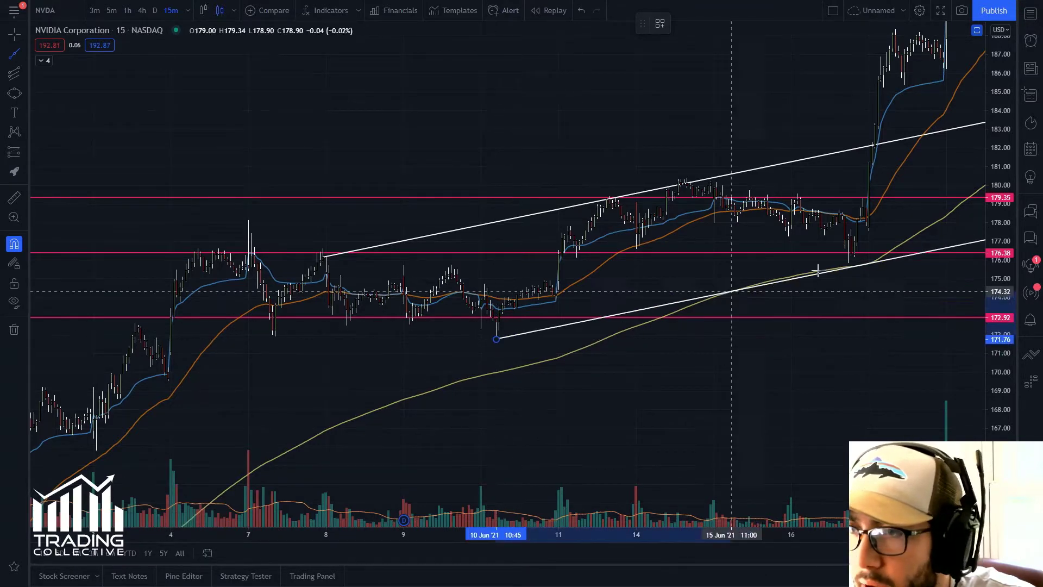
{"action": "left_click", "coordinate": [850, 263]}
{"action": "left_click_drag", "start_coordinate": [878, 296], "coordinate": [845, 303]}
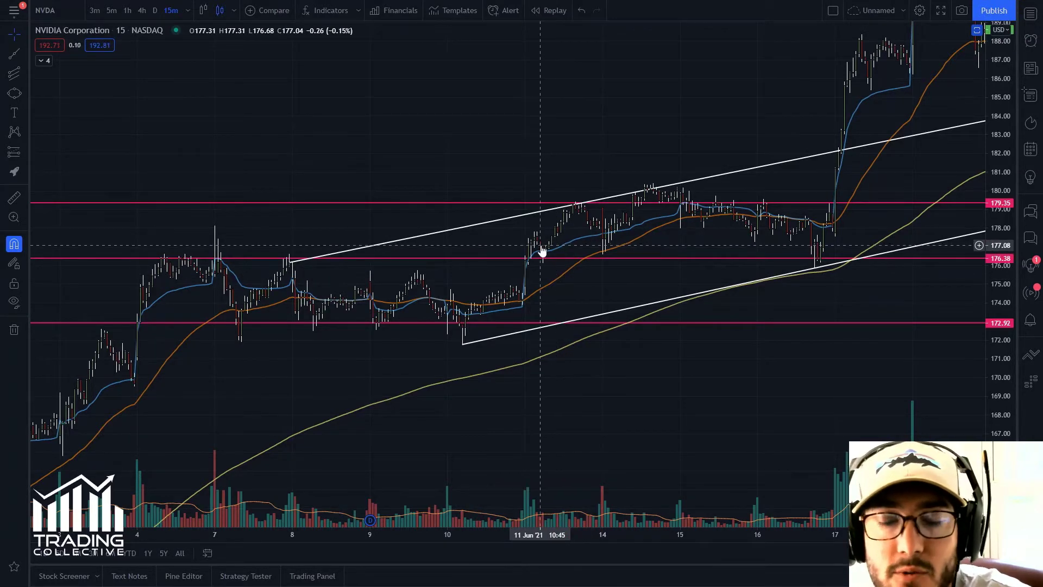
- Examine how price moves between the horizontal levels and inside the rising channel from early June to 17 June
{"action": "scroll", "coordinate": [469, 375], "scroll_direction": "up", "scroll_amount": 2}
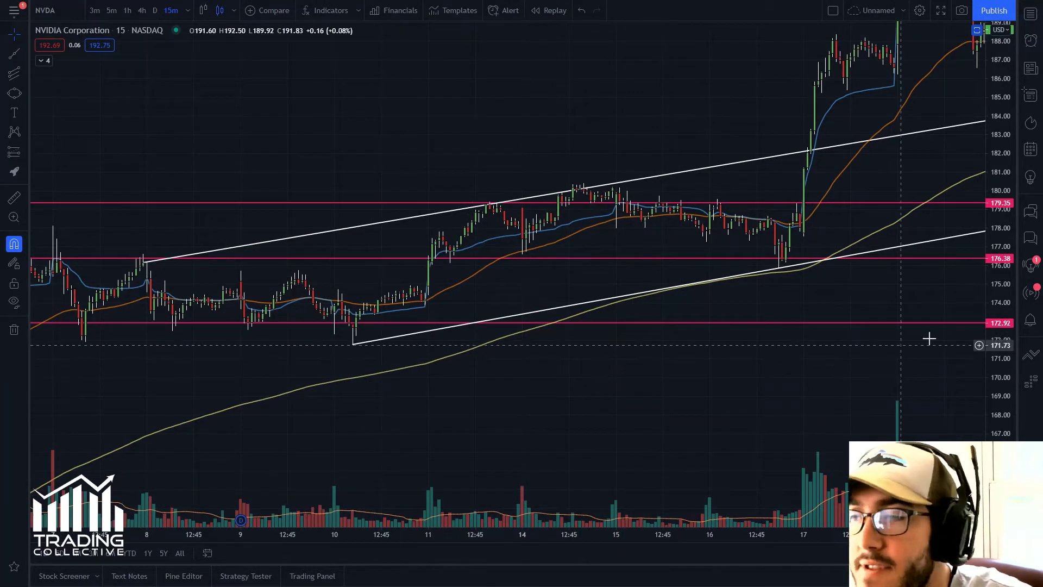
{"action": "left_click_drag", "start_coordinate": [999, 300], "coordinate": [880, 205]}
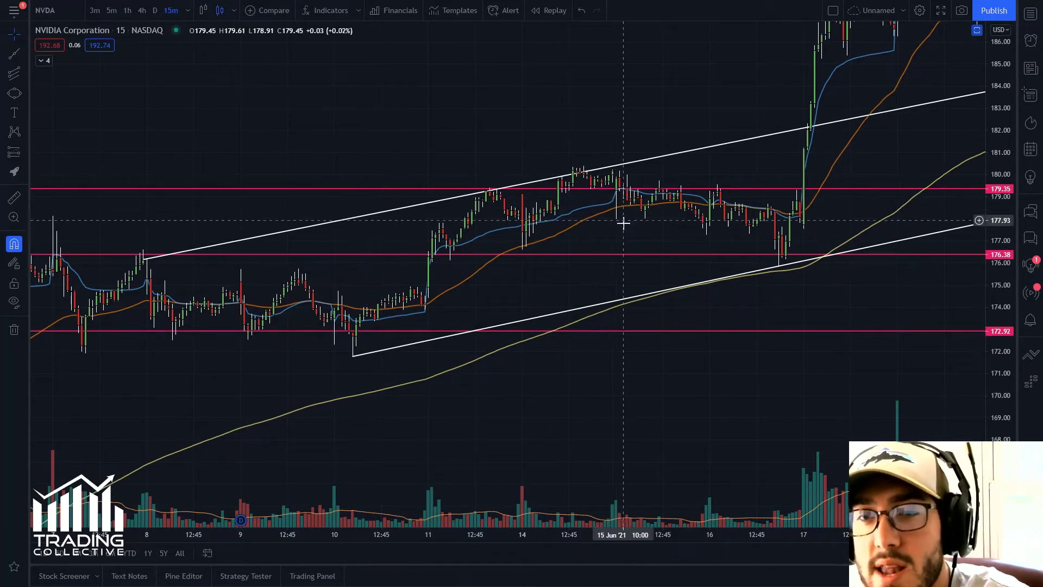
{"action": "scroll", "coordinate": [623, 223], "scroll_direction": "down", "scroll_amount": 1}
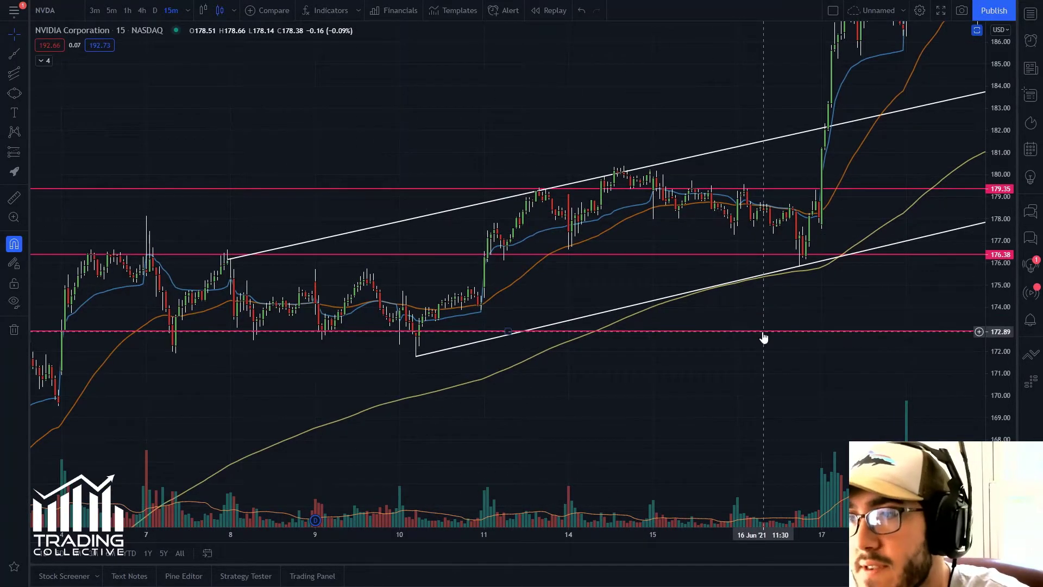
{"action": "left_click_drag", "start_coordinate": [635, 367], "coordinate": [793, 374]}
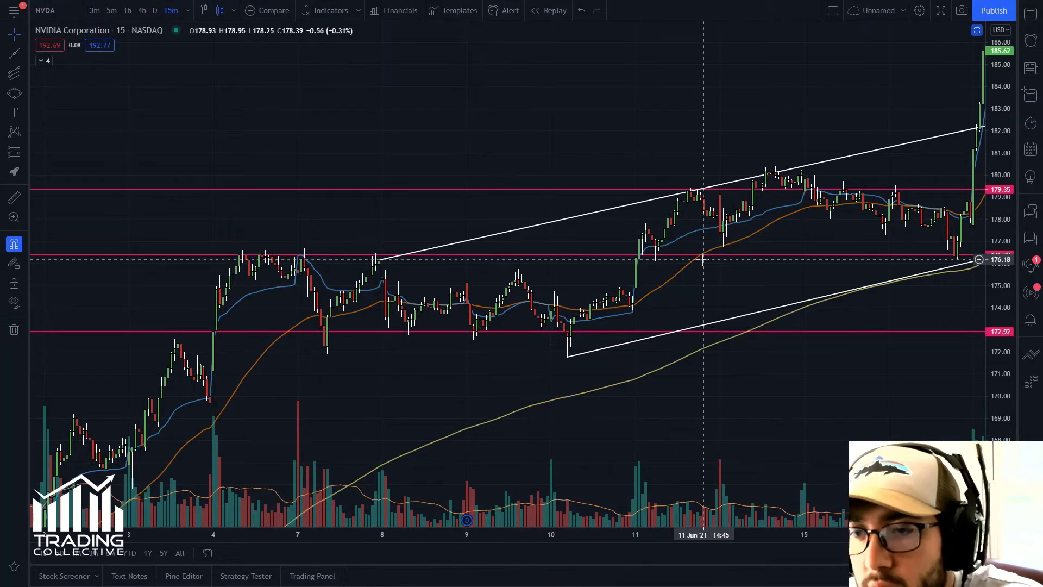
{"action": "scroll", "coordinate": [427, 395], "scroll_direction": "up", "scroll_amount": 1}
{"action": "left_click_drag", "start_coordinate": [353, 365], "coordinate": [566, 379]}
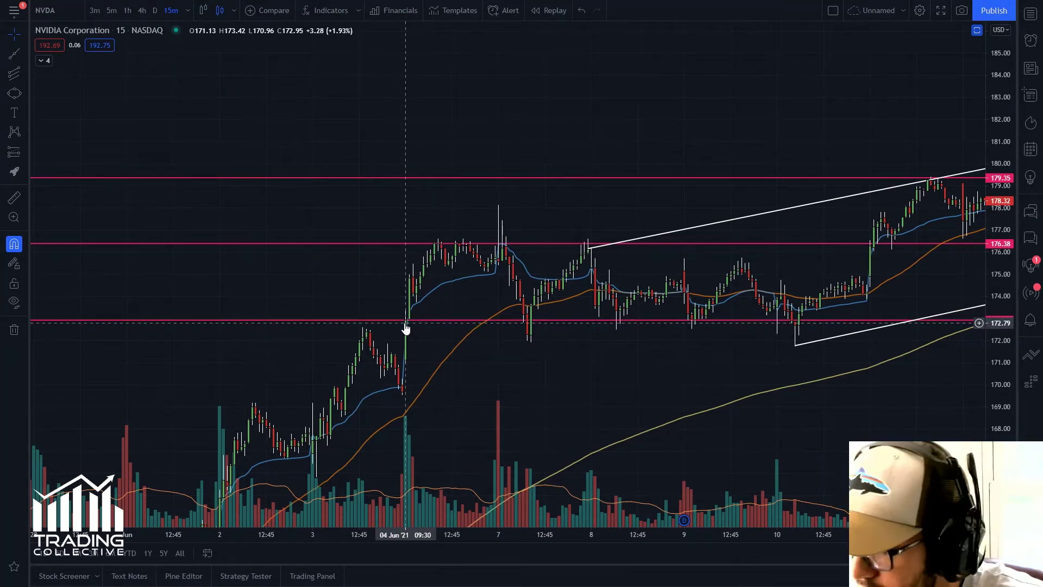
{"action": "scroll", "coordinate": [384, 349], "scroll_direction": "up", "scroll_amount": 5}
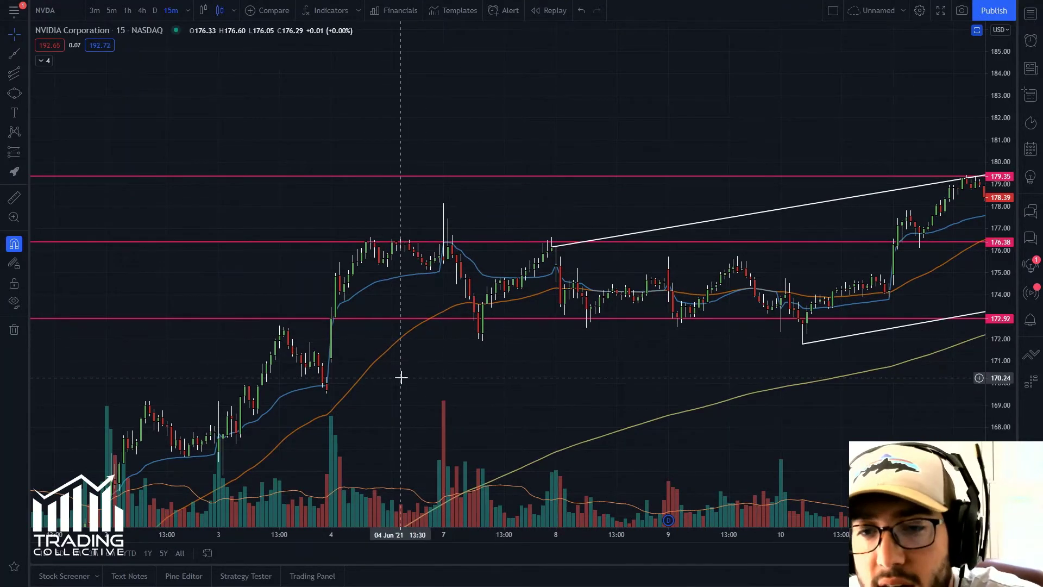
{"action": "scroll", "coordinate": [401, 373], "scroll_direction": "left", "scroll_amount": 2}
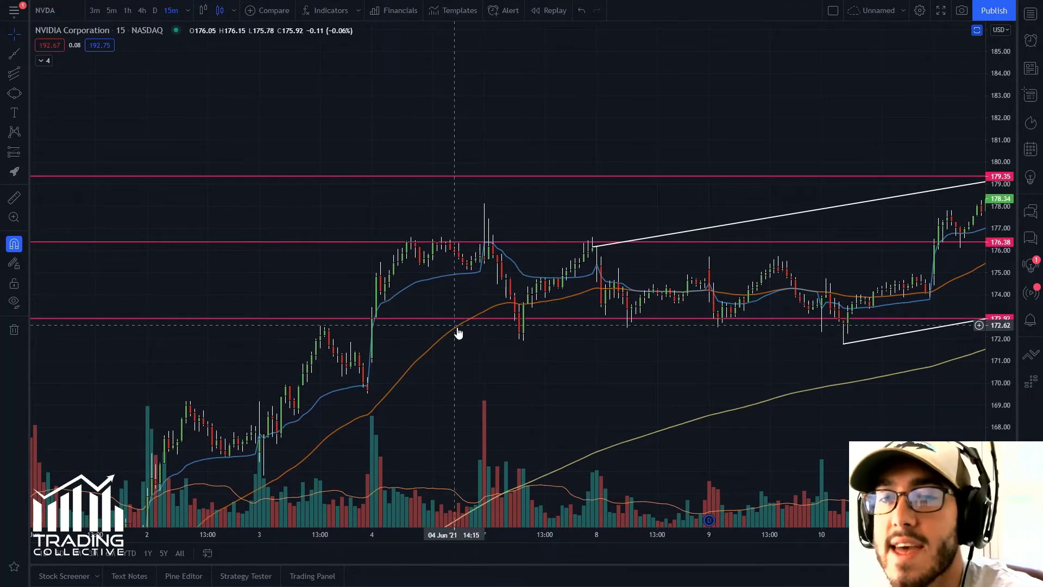
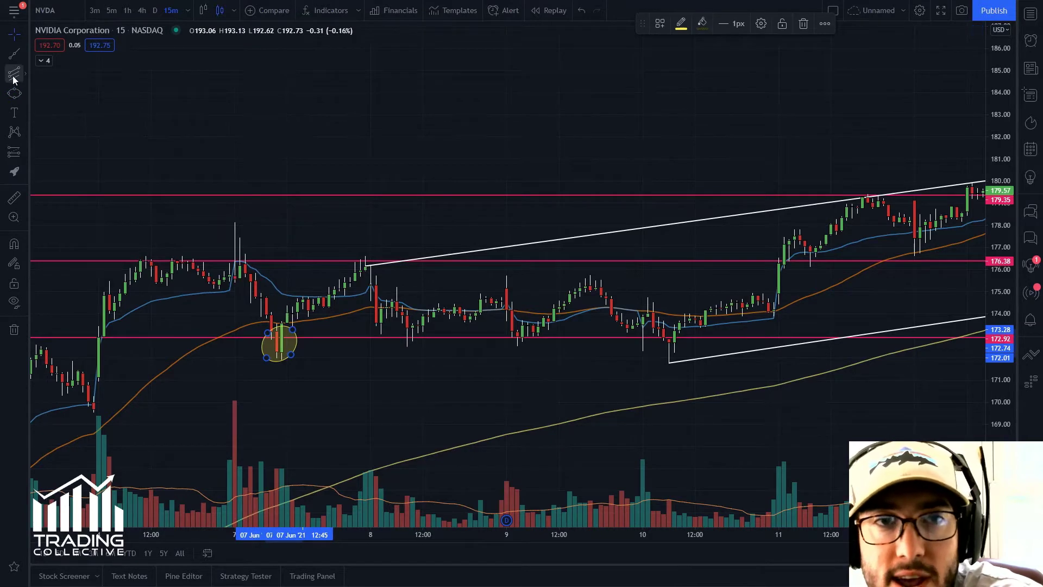
- Mark the 9 June low at the 172.92 level with a small ellipse and shift it slightly upward onto the candles
{"action": "left_click", "coordinate": [14, 93]}
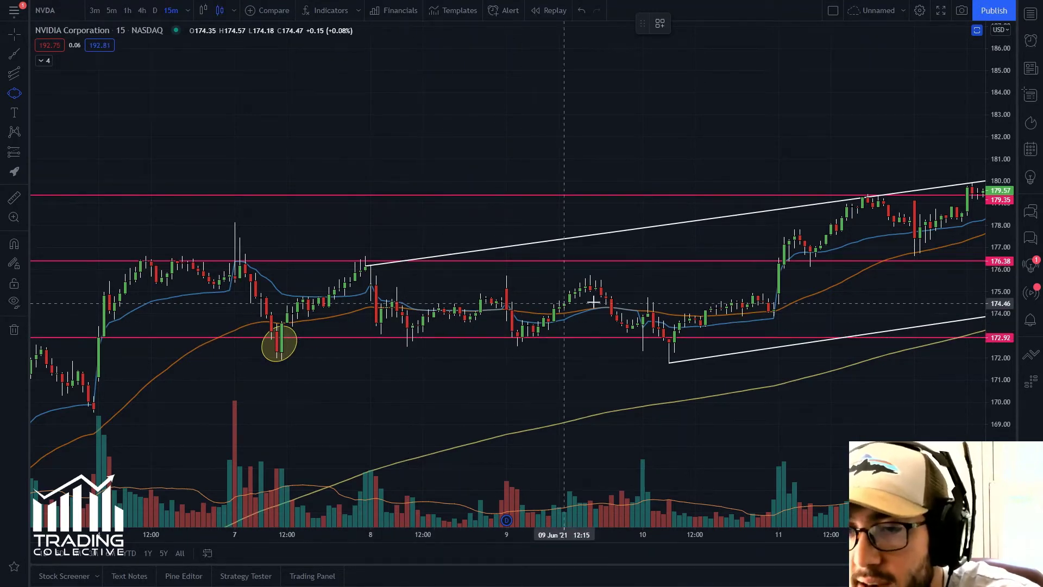
{"action": "left_click", "coordinate": [533, 335]}
{"action": "left_click", "coordinate": [527, 339]}
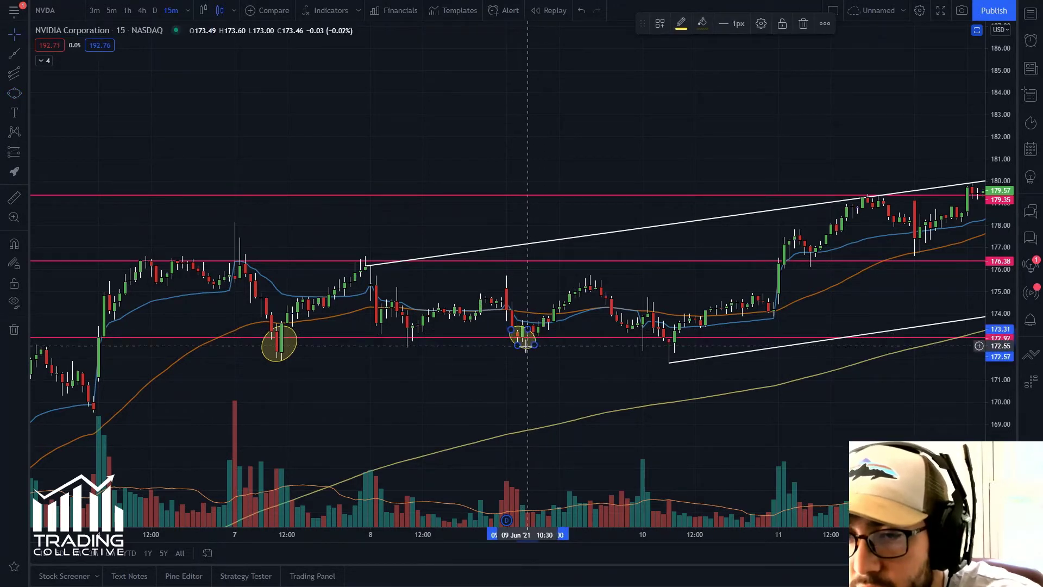
{"action": "left_click", "coordinate": [527, 344]}
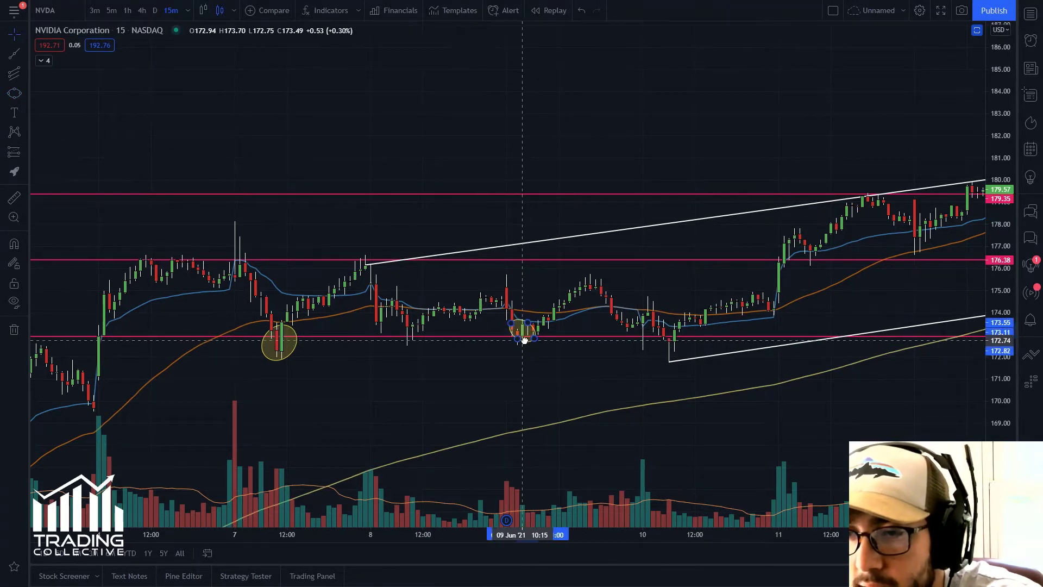
- Mark the 10 June low at the 172.92 level with a small ellipse, nudge it up over the rebound candles, and deselect it
{"action": "left_click", "coordinate": [14, 93]}
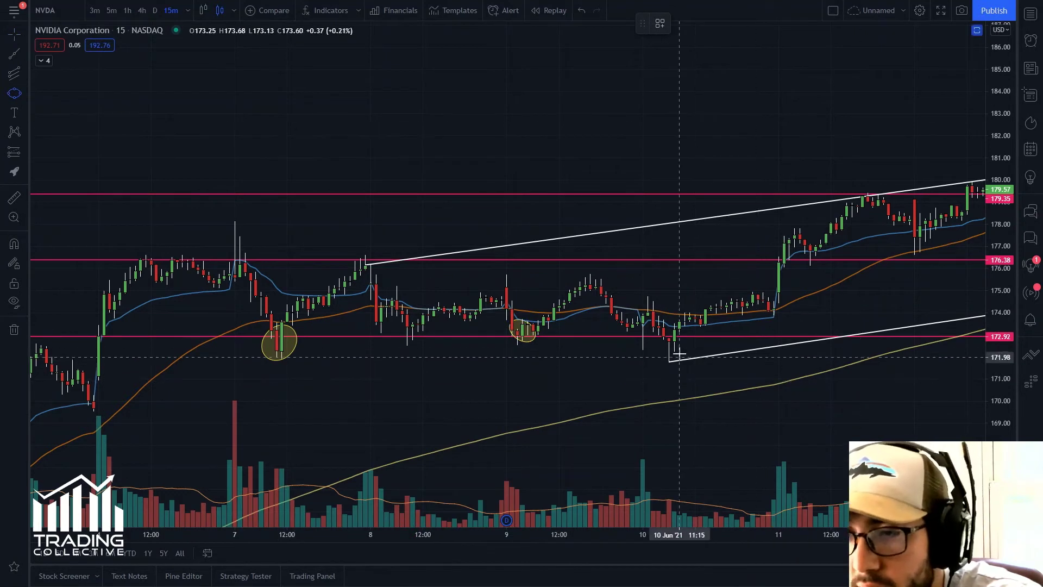
{"action": "left_click", "coordinate": [663, 328]}
{"action": "left_click", "coordinate": [688, 348]}
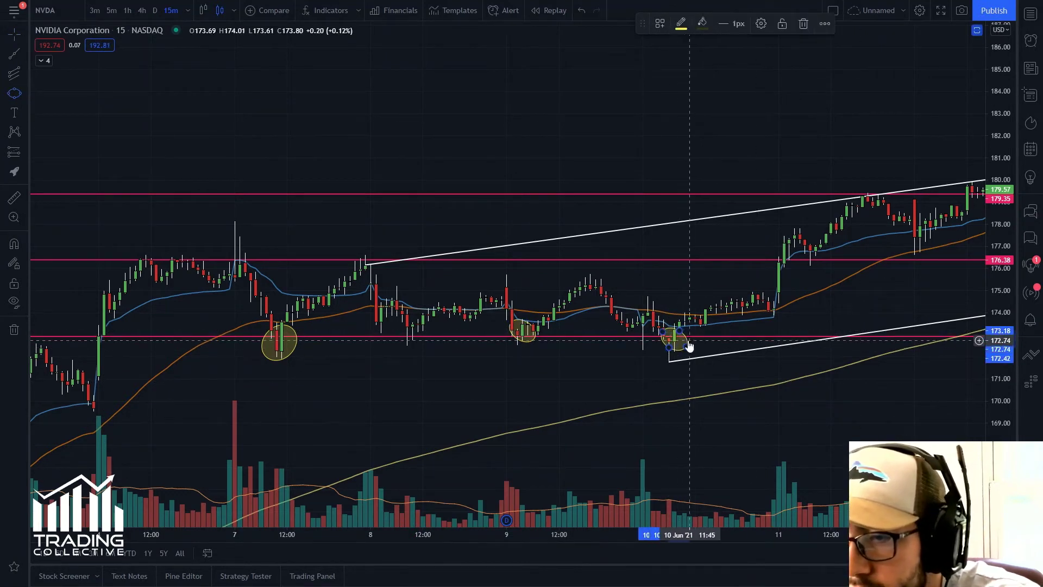
{"action": "left_click_drag", "start_coordinate": [675, 342], "coordinate": [683, 336]}
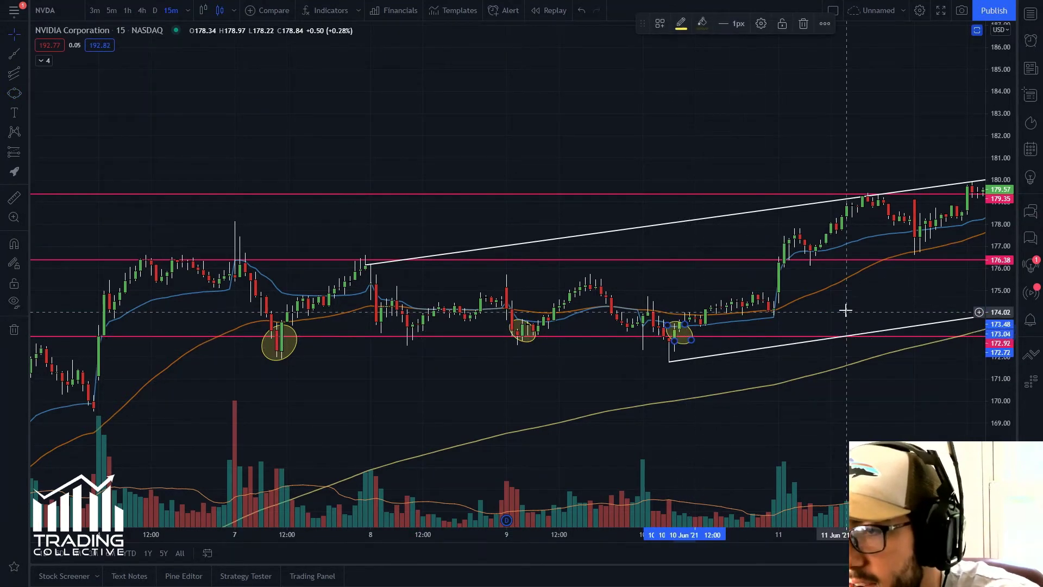
{"action": "left_click", "coordinate": [845, 311]}
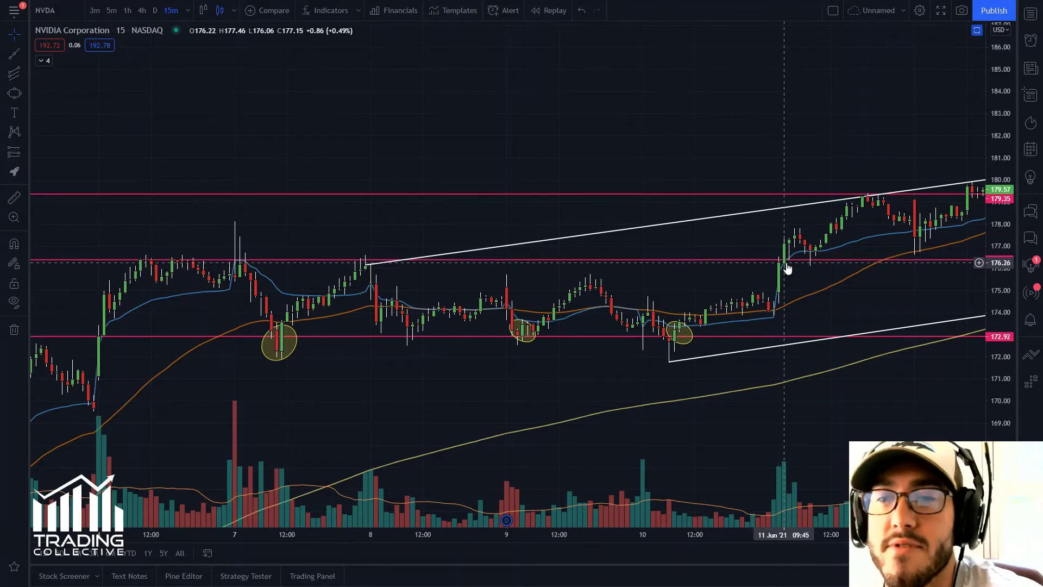
{"action": "scroll", "coordinate": [814, 295], "scroll_direction": "up", "scroll_amount": 2}
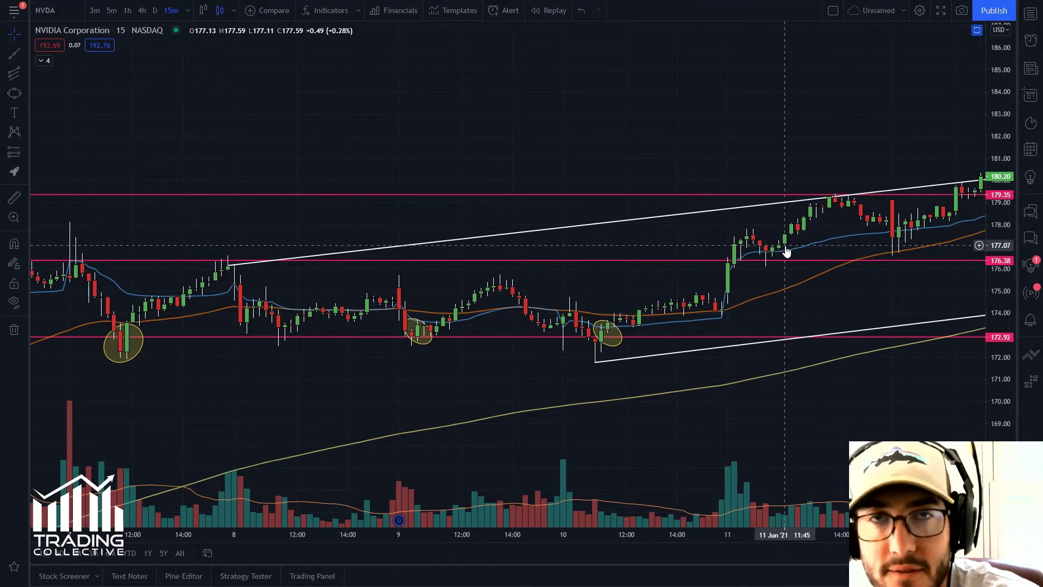
{"action": "left_click_drag", "start_coordinate": [869, 226], "coordinate": [632, 240]}
{"action": "scroll", "coordinate": [549, 203], "scroll_direction": "down", "scroll_amount": 2}
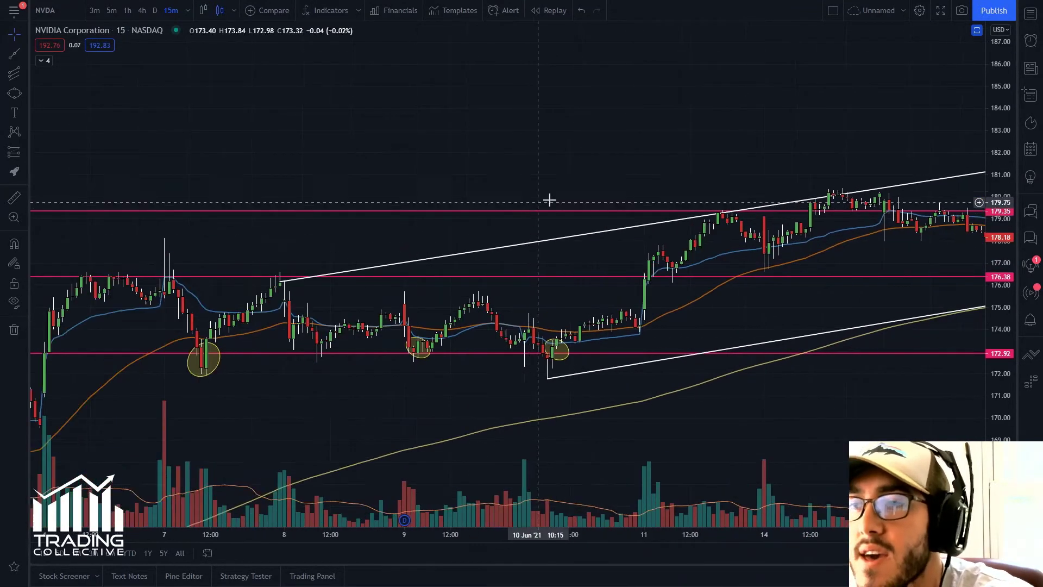
{"action": "left_click_drag", "start_coordinate": [846, 147], "coordinate": [619, 185]}
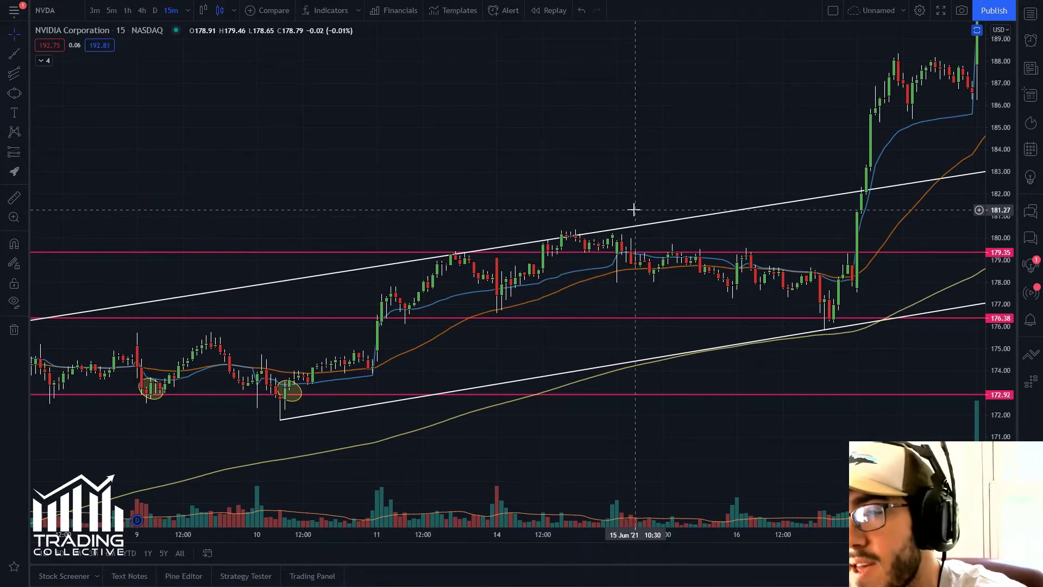
{"action": "scroll", "coordinate": [553, 113], "scroll_direction": "down", "scroll_amount": 1}
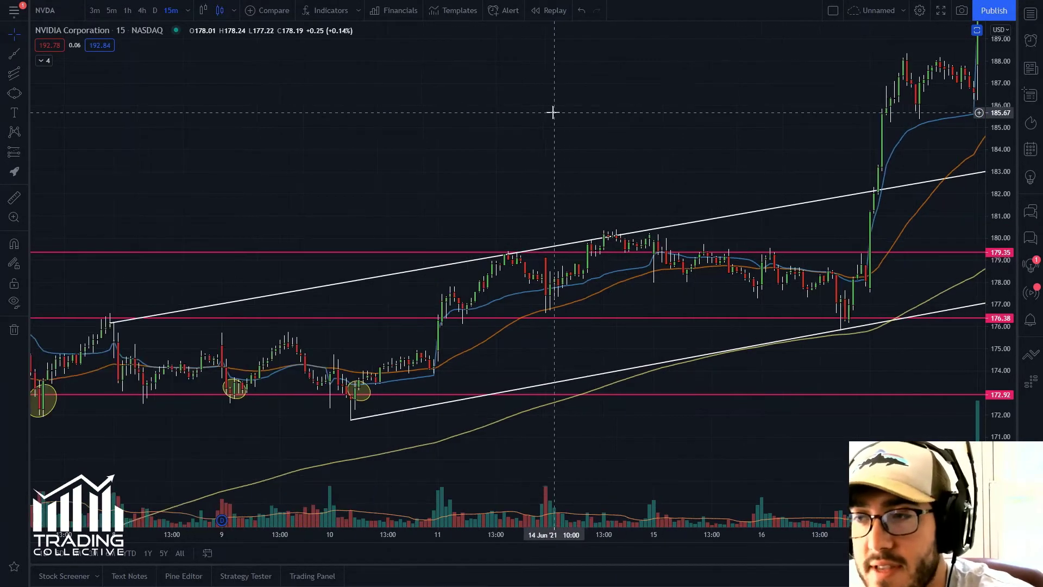
{"action": "scroll", "coordinate": [451, 177], "scroll_direction": "up", "scroll_amount": 1}
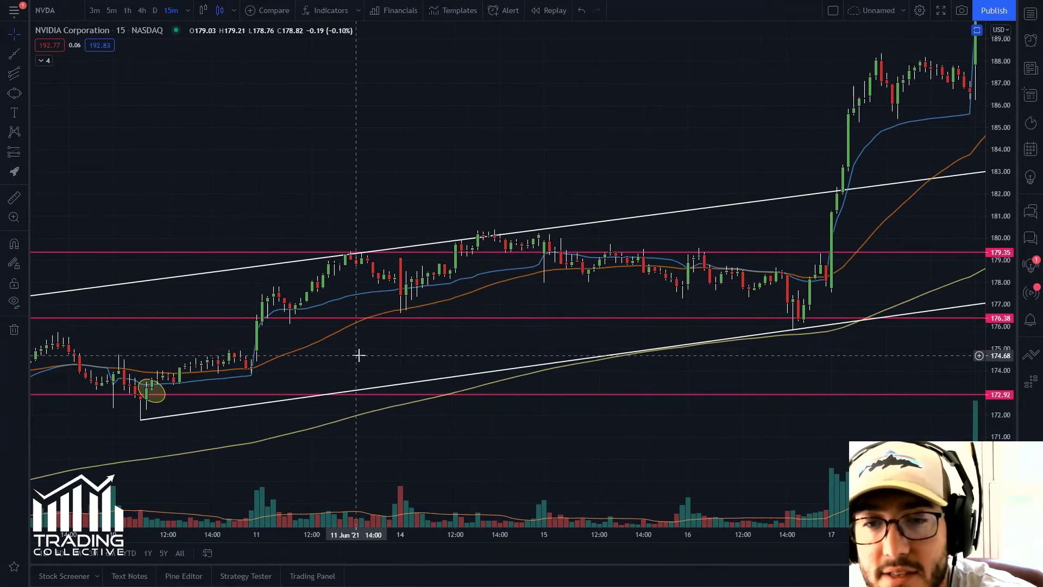
- Delete the ellipse marking the 7 June low at the 172.92 level
{"action": "scroll", "coordinate": [357, 355], "scroll_direction": "left", "scroll_amount": 5}
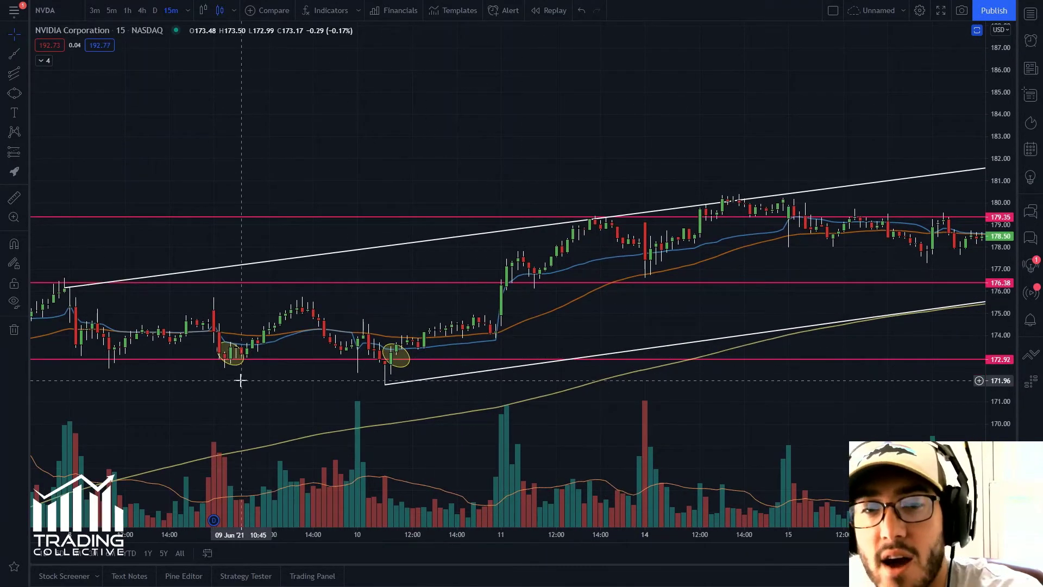
{"action": "left_click_drag", "start_coordinate": [240, 380], "coordinate": [408, 367]}
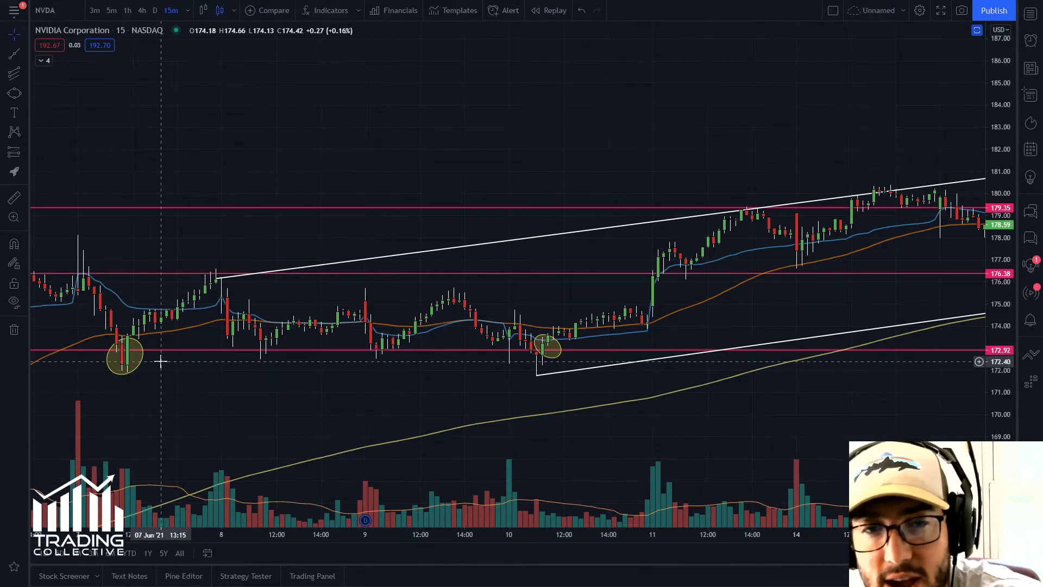
{"action": "left_click", "coordinate": [140, 365]}
{"action": "key", "text": "Delete"}
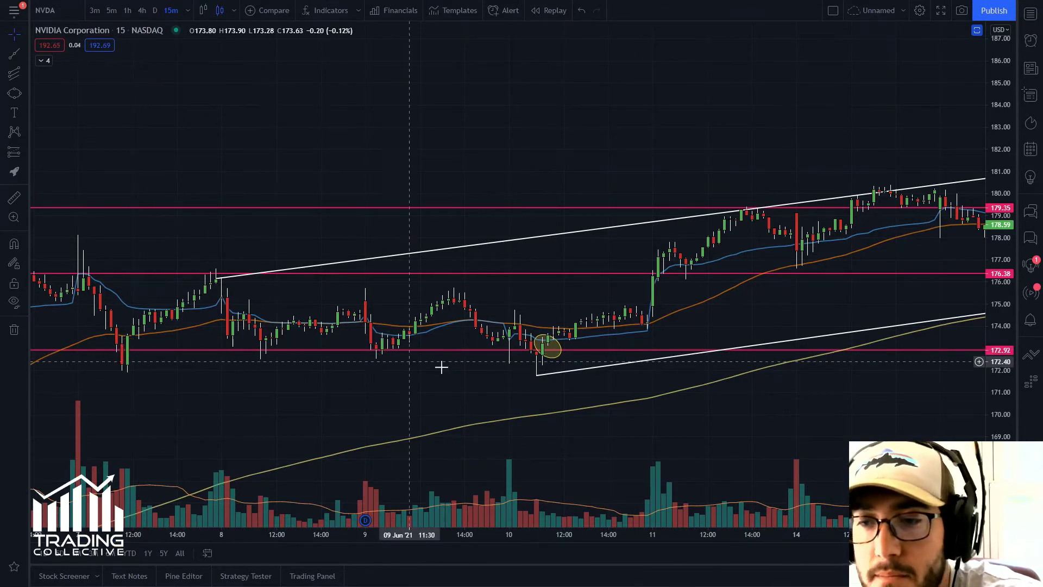
- Reshape the ellipse on the 10 June low into a rounder circle over the rebound candles and deselect it
{"action": "left_click", "coordinate": [548, 362]}
{"action": "mouse_move", "coordinate": [549, 364]}
{"action": "left_mouse_down"}
{"action": "mouse_move", "coordinate": [560, 356]}
{"action": "mouse_move", "coordinate": [558, 333]}
{"action": "left_mouse_up"}
{"action": "left_click", "coordinate": [543, 282]}
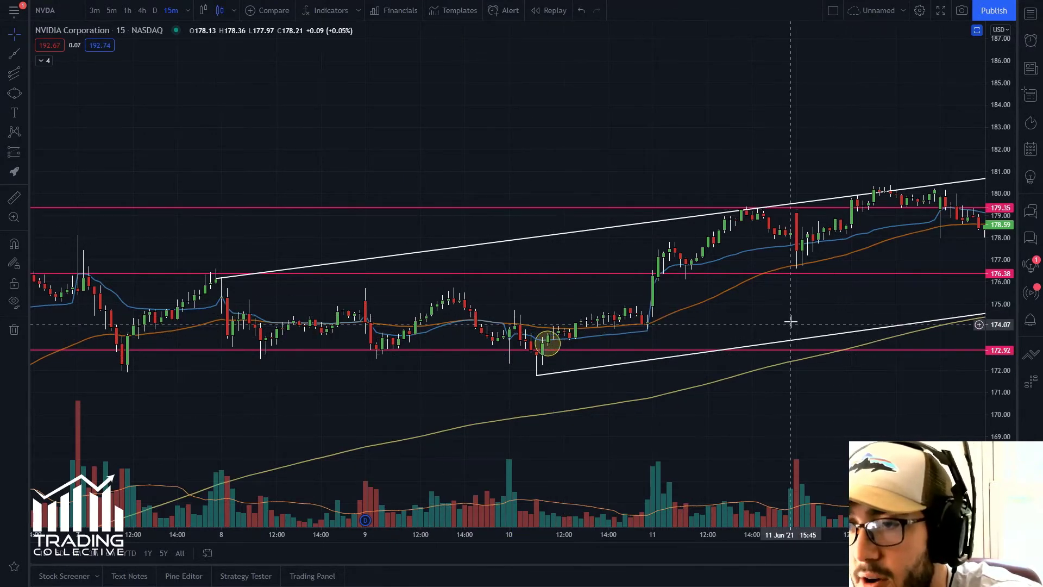
- Add a "T1" text label just above the 176.38 level, beside the start of the 11 June rally
{"action": "left_click", "coordinate": [16, 113]}
{"action": "left_click", "coordinate": [612, 276]}
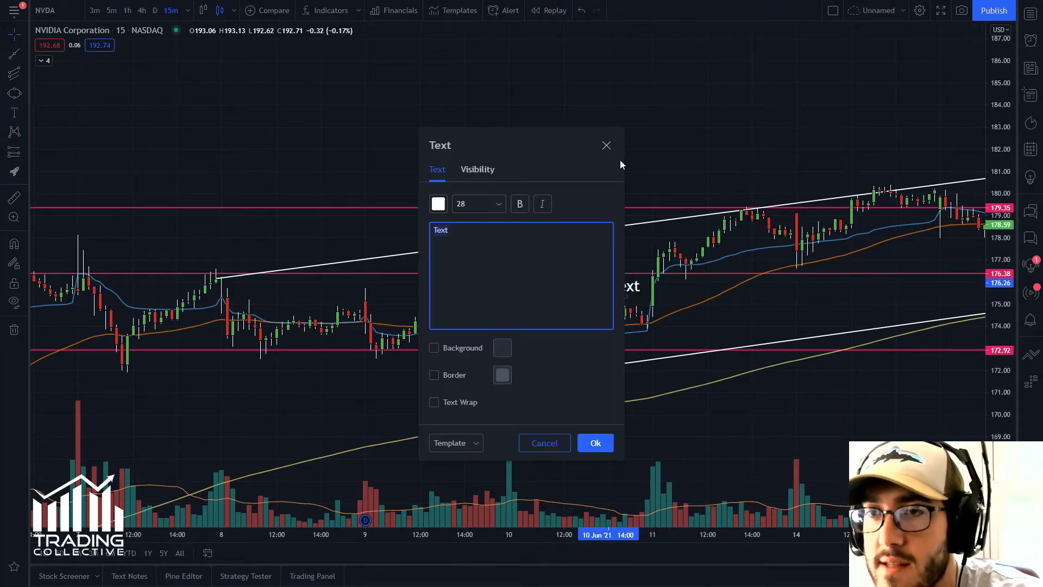
{"action": "left_click_drag", "start_coordinate": [596, 144], "coordinate": [598, 146]}
{"action": "type", "text": "T"}
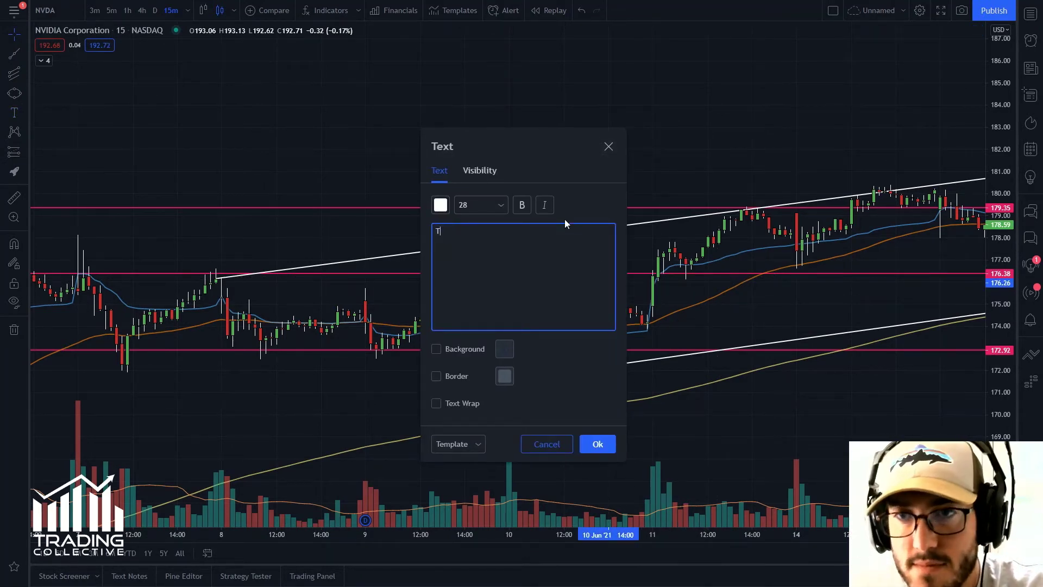
{"action": "type", "text": "1"}
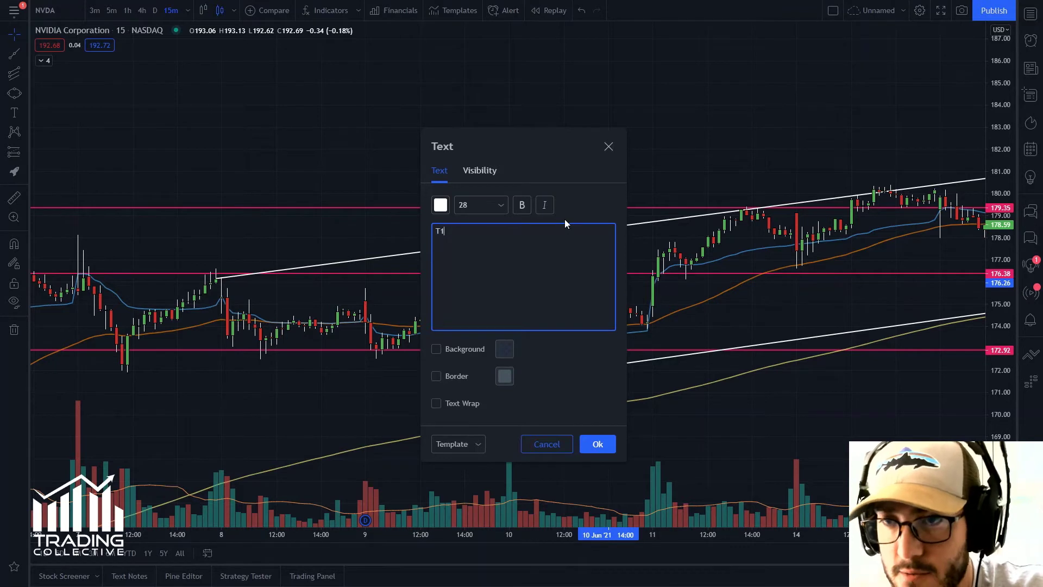
{"action": "left_click", "coordinate": [597, 444]}
{"action": "left_click_drag", "start_coordinate": [622, 286], "coordinate": [631, 263]}
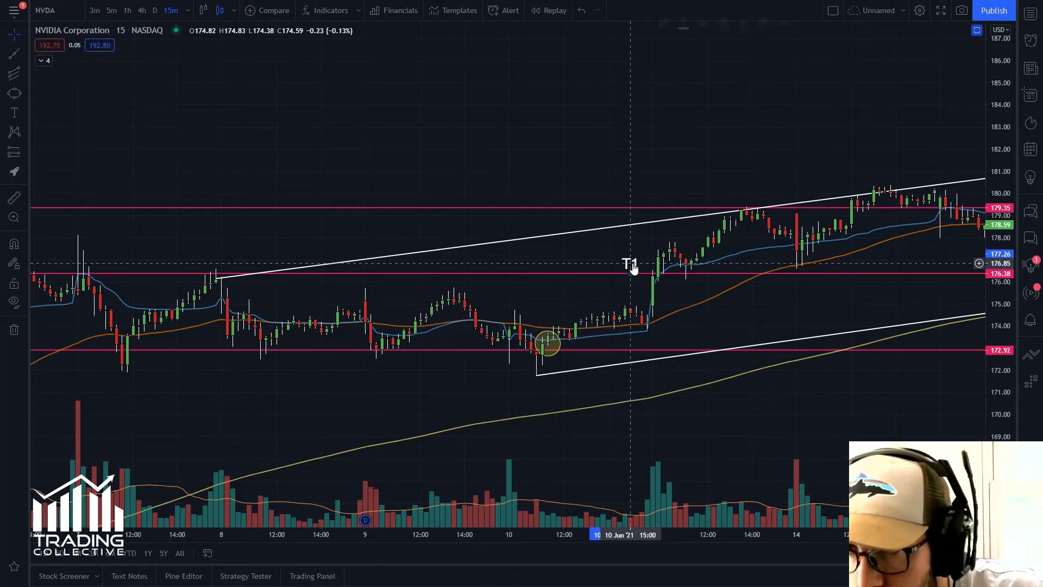
- Add a "T2" text label above the 179.35 level and upper trend line, over the 11 June high
{"action": "left_click", "coordinate": [14, 113]}
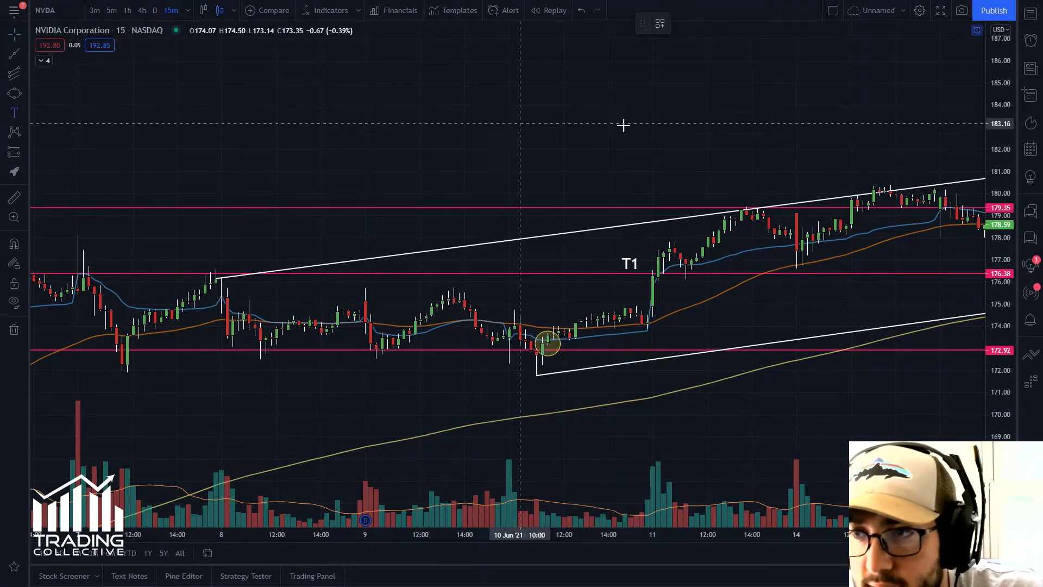
{"action": "left_click", "coordinate": [732, 180]}
{"action": "type", "text": "T"}
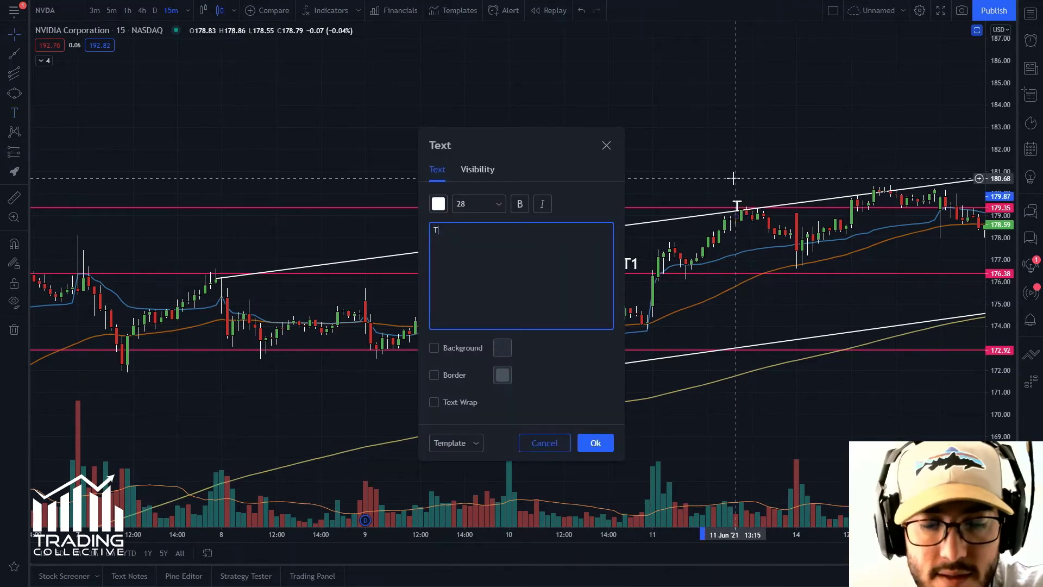
{"action": "type", "text": "2"}
{"action": "left_click", "coordinate": [595, 443]}
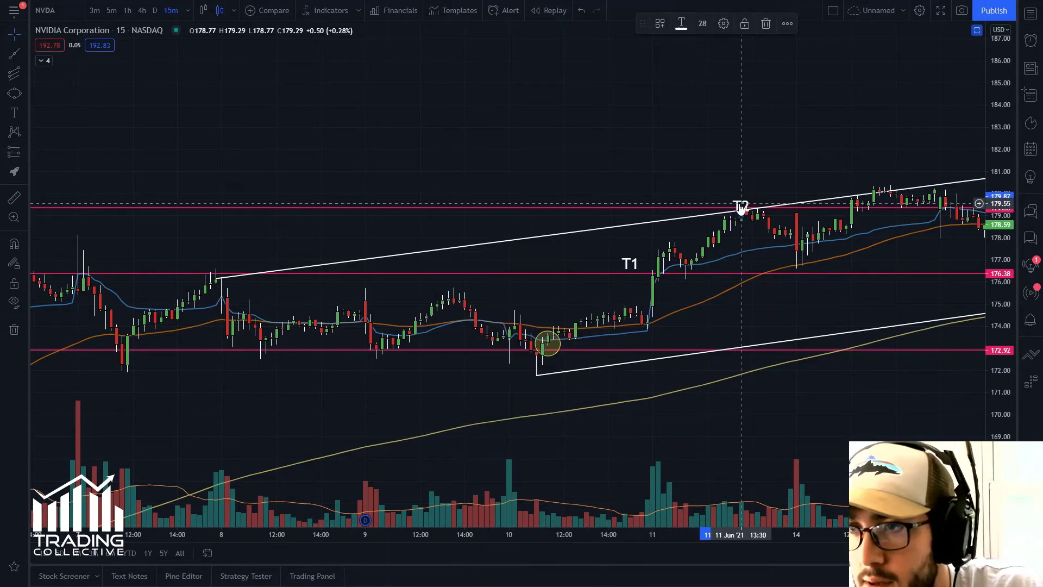
{"action": "left_click_drag", "start_coordinate": [740, 208], "coordinate": [741, 197]}
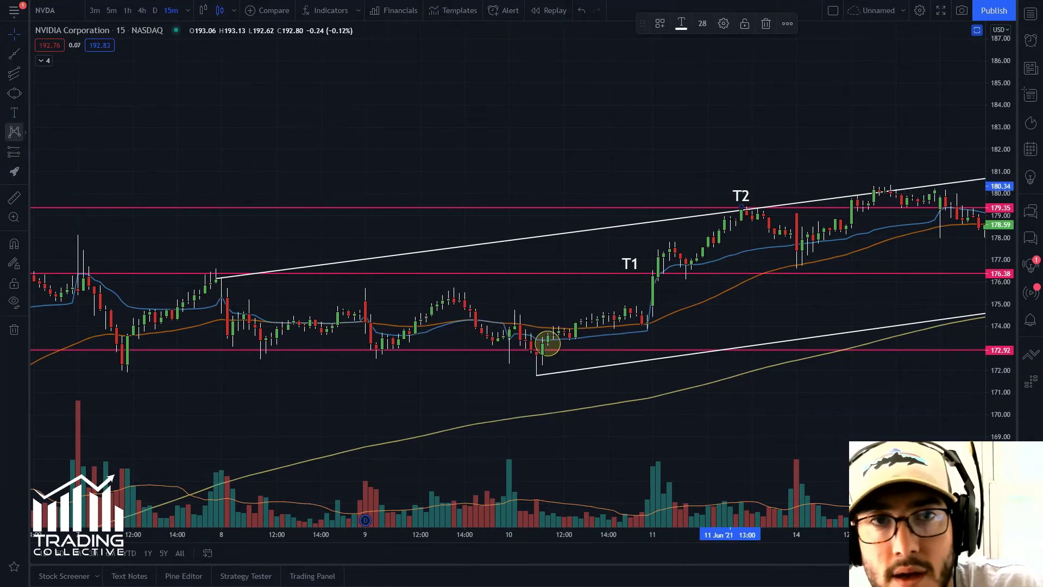
- Add an "Entry" text label next to the circled 10 June low and reposition it near the circle
{"action": "left_click", "coordinate": [14, 112]}
{"action": "left_click", "coordinate": [570, 359]}
{"action": "type", "text": "En"}
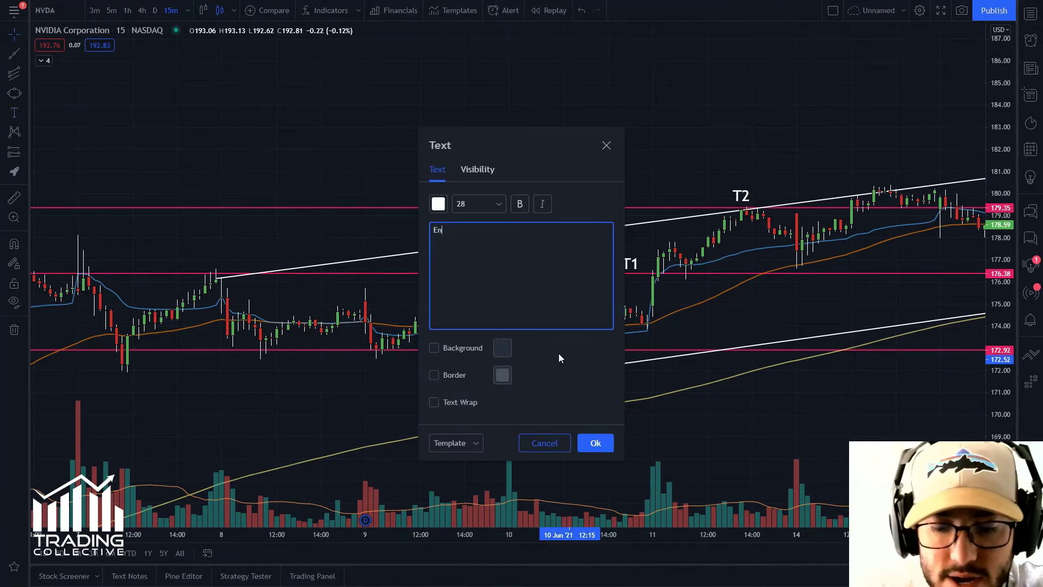
{"action": "type", "text": "try"}
{"action": "left_click", "coordinate": [595, 443]}
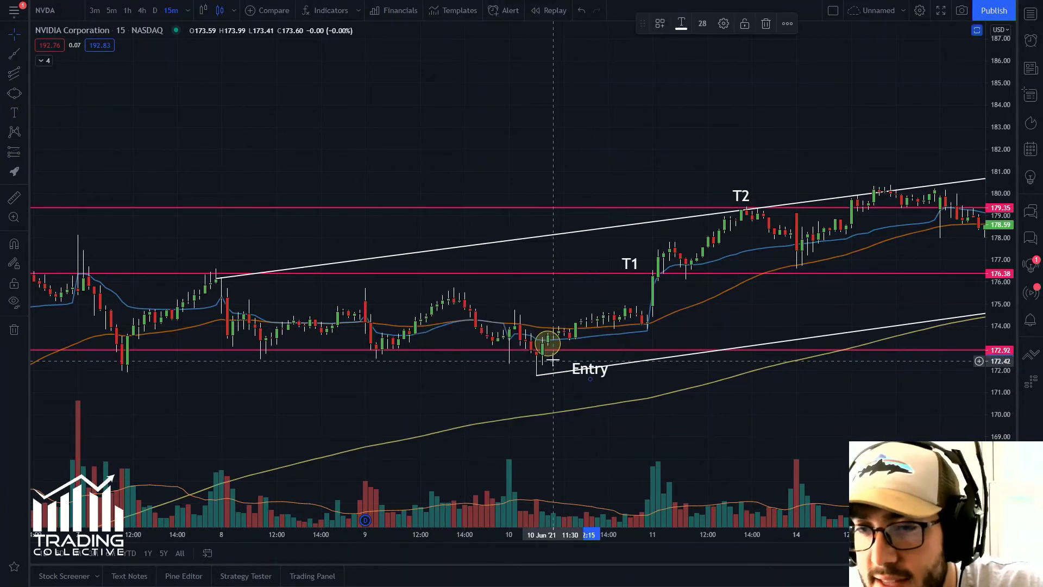
{"action": "mouse_move", "coordinate": [588, 370]}
{"action": "left_mouse_down"}
{"action": "mouse_move", "coordinate": [543, 356]}
{"action": "mouse_move", "coordinate": [553, 288]}
{"action": "mouse_move", "coordinate": [548, 316]}
{"action": "left_mouse_up"}
- Delete the ellipse marking the 22 June breakout at the upper channel line
{"action": "left_click_drag", "start_coordinate": [593, 110], "coordinate": [142, 149]}
{"action": "left_click_drag", "start_coordinate": [975, 396], "coordinate": [826, 396]}
{"action": "left_click_drag", "start_coordinate": [544, 370], "coordinate": [281, 431]}
{"action": "scroll", "coordinate": [514, 426], "scroll_direction": "up", "scroll_amount": 5}
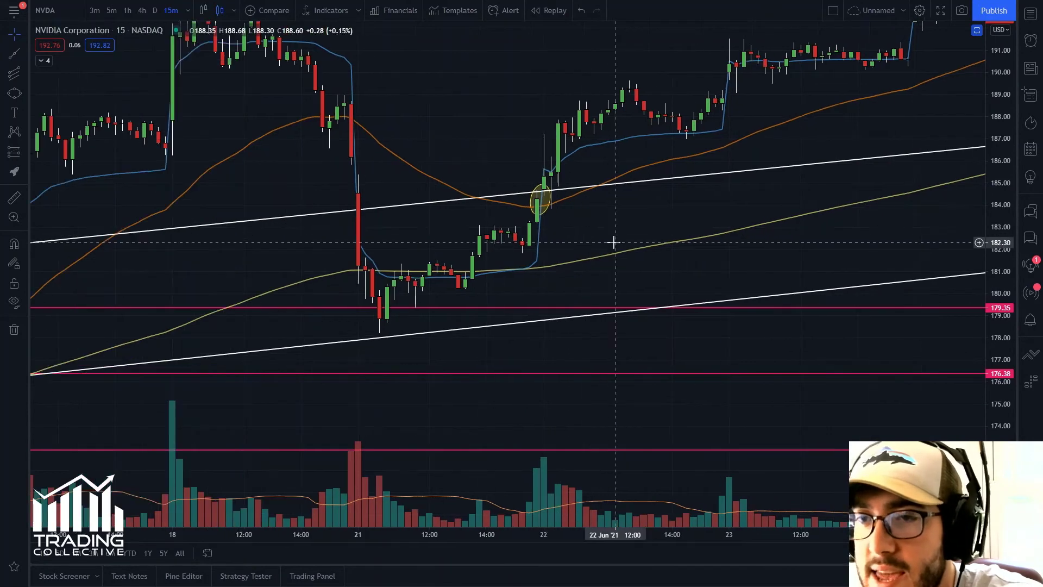
{"action": "left_click", "coordinate": [544, 226]}
{"action": "key", "text": "Delete"}
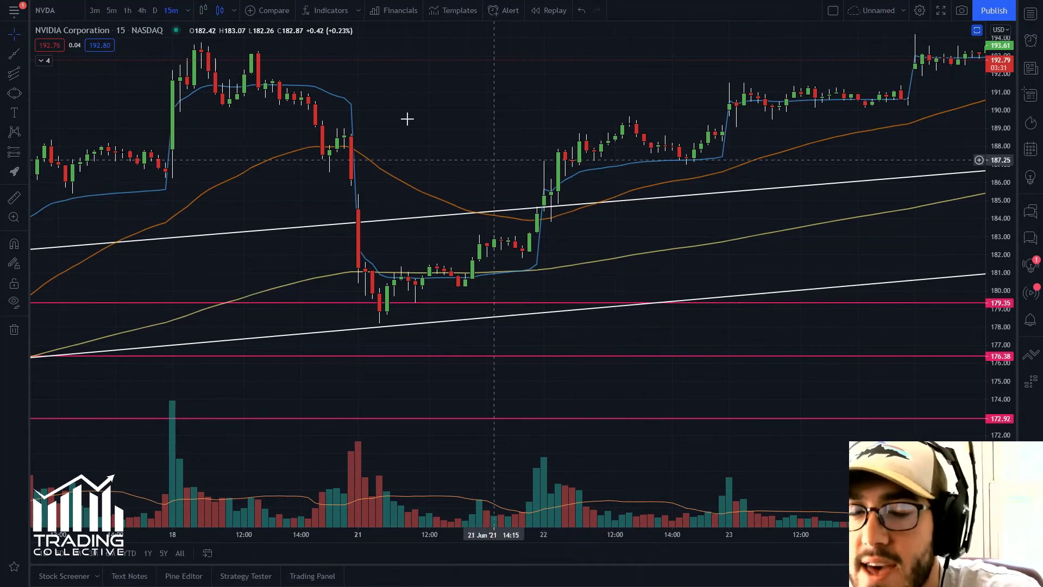
- Switch the chart to the 5-minute interval and go back to the price action of 8 to 12 July
{"action": "left_click", "coordinate": [110, 10]}
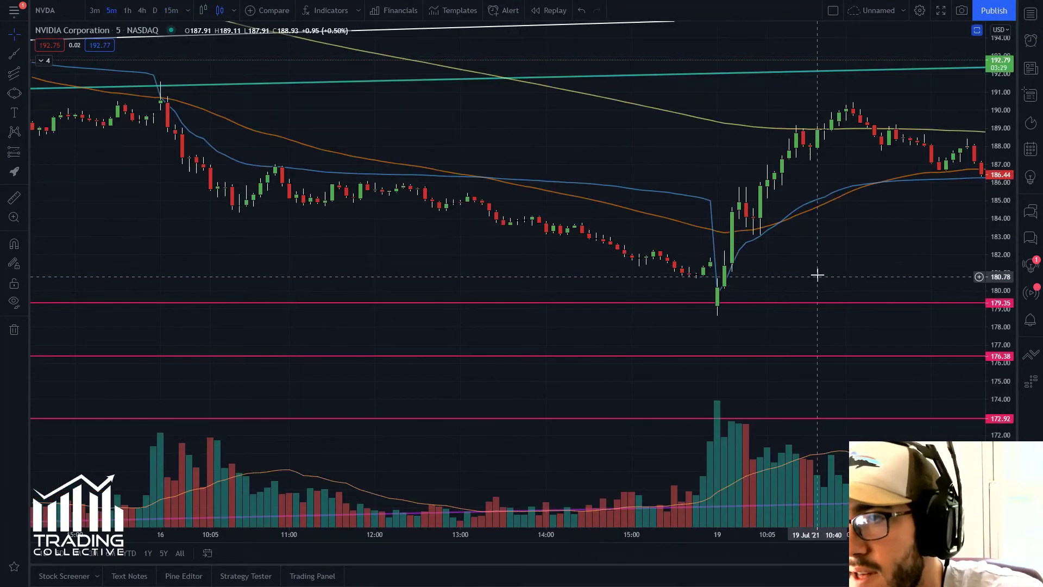
{"action": "scroll", "coordinate": [817, 275], "scroll_direction": "down", "scroll_amount": 3}
{"action": "scroll", "coordinate": [857, 252], "scroll_direction": "up", "scroll_amount": 2}
{"action": "left_click_drag", "start_coordinate": [887, 260], "coordinate": [966, 322]}
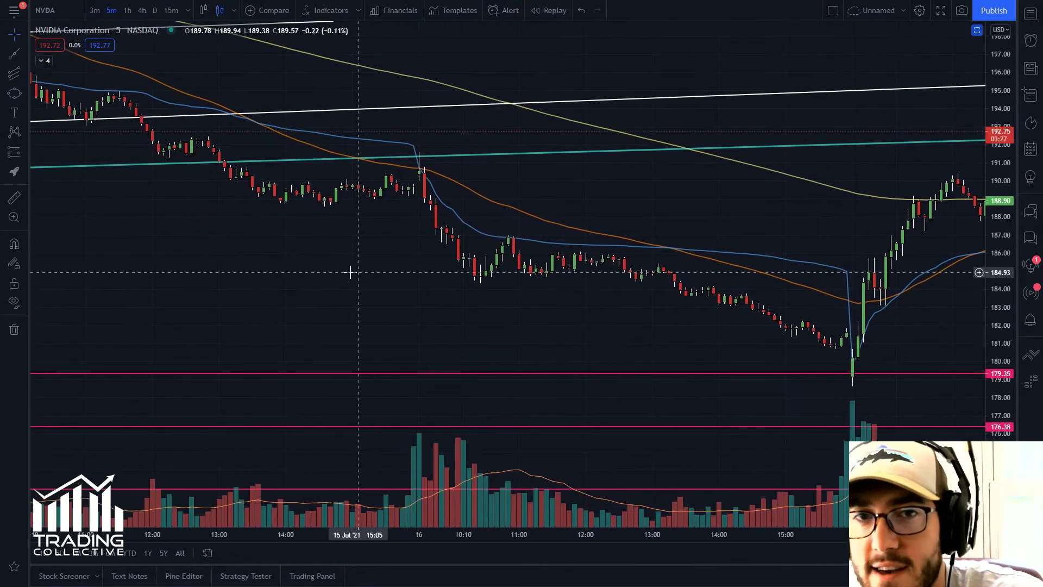
{"action": "left_click_drag", "start_coordinate": [349, 272], "coordinate": [507, 249]}
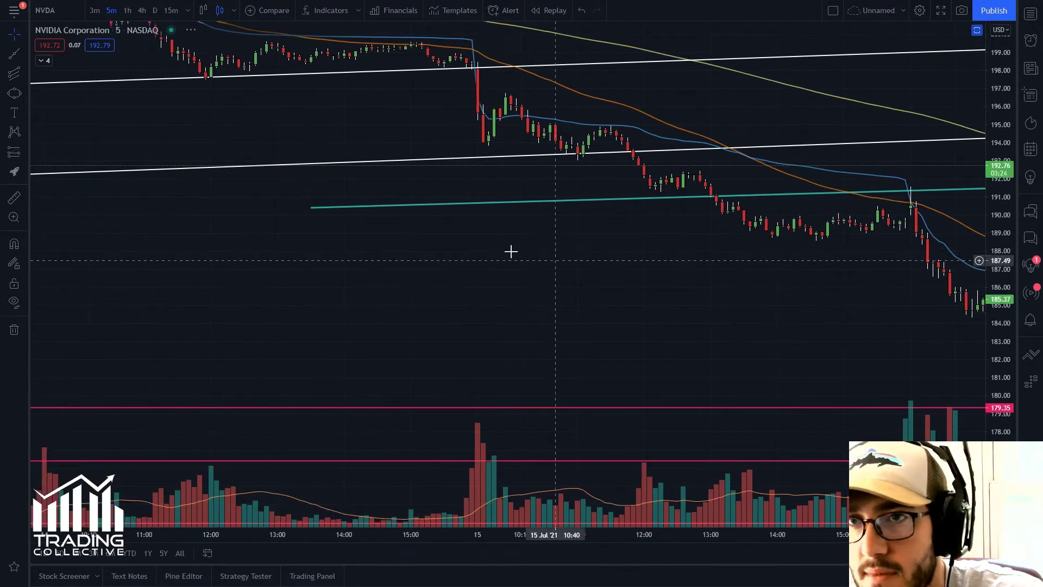
{"action": "scroll", "coordinate": [608, 319], "scroll_direction": "down", "scroll_amount": 8}
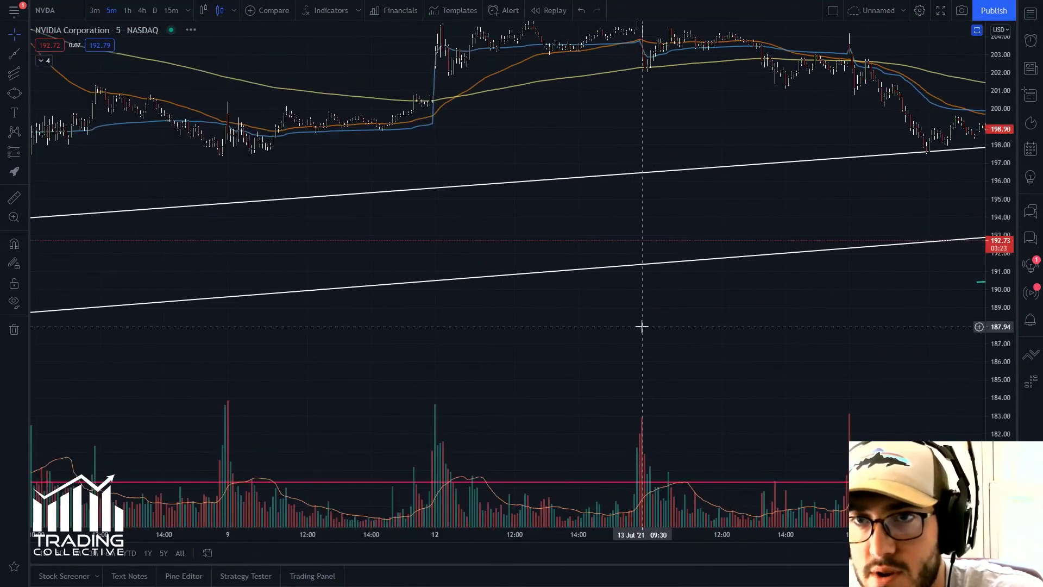
{"action": "scroll", "coordinate": [626, 324], "scroll_direction": "up", "scroll_amount": 6}
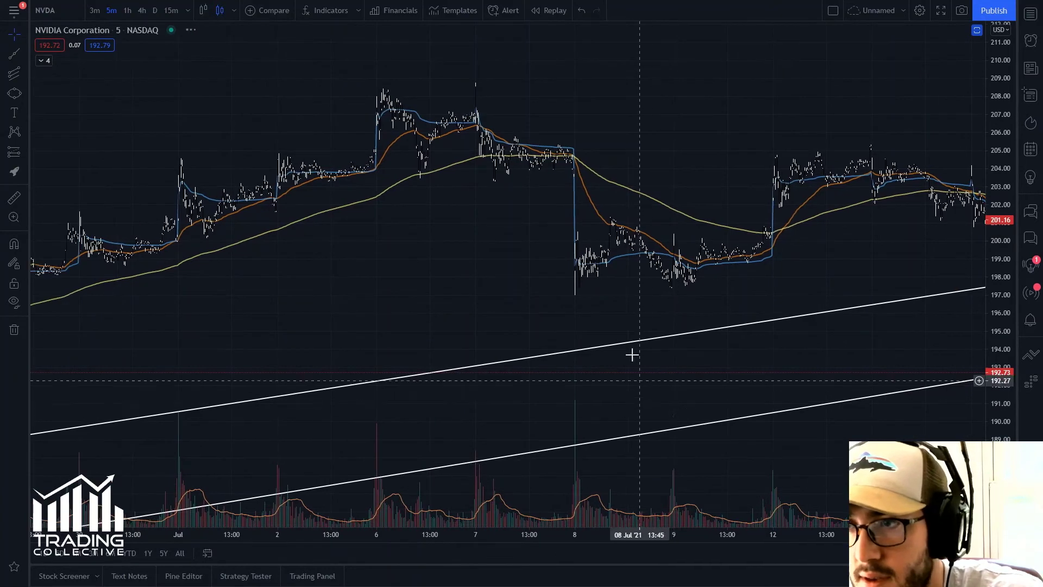
{"action": "left_click_drag", "start_coordinate": [500, 266], "coordinate": [715, 274]}
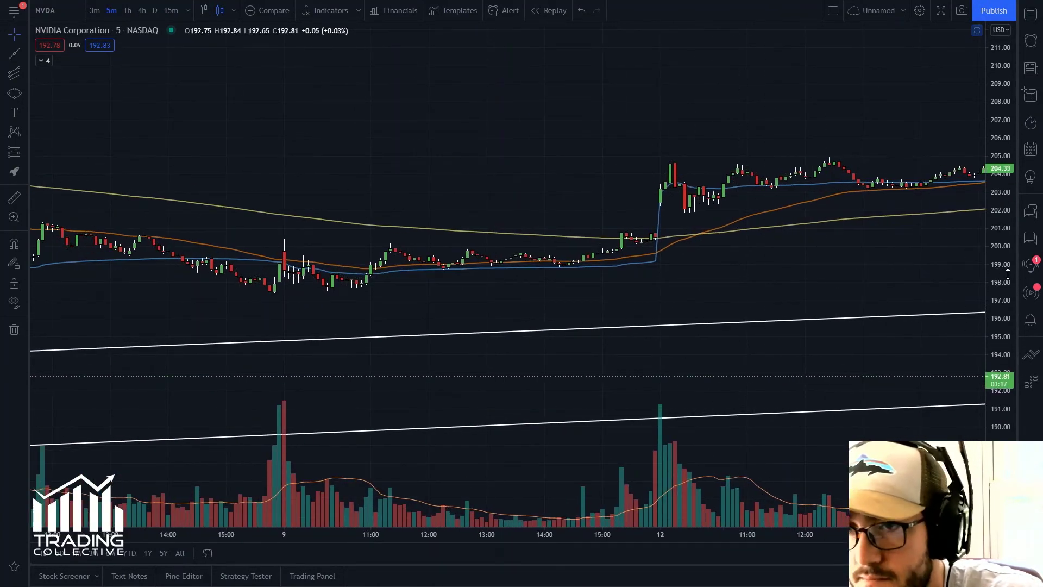
- Examine how price and the moving averages interact from the 8 July gap down to the 12 July gap up
{"action": "left_click_drag", "start_coordinate": [1006, 272], "coordinate": [1005, 285]}
{"action": "scroll", "coordinate": [768, 293], "scroll_direction": "down", "scroll_amount": 3}
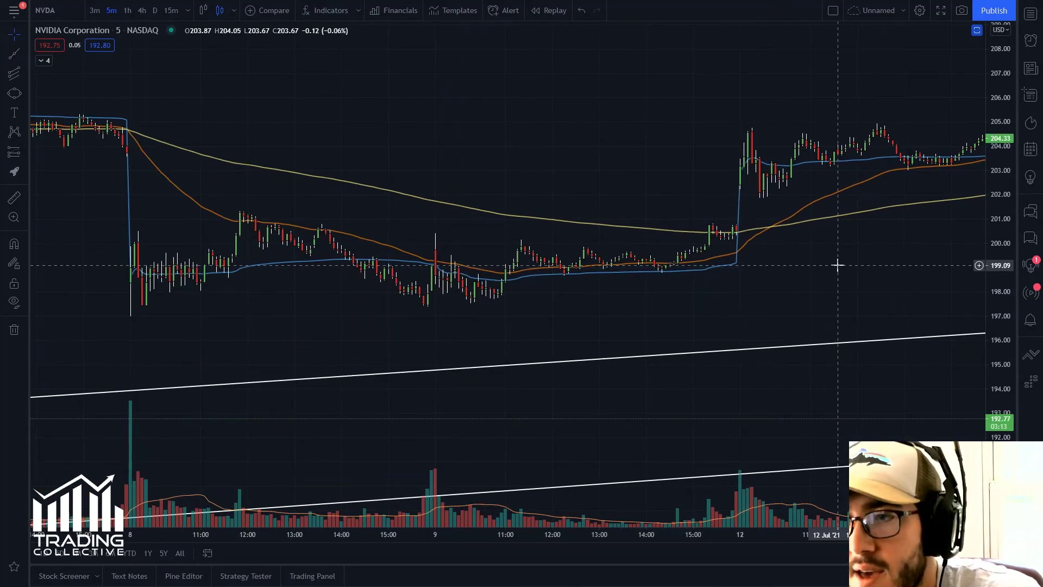
{"action": "left_click_drag", "start_coordinate": [834, 263], "coordinate": [855, 289]}
{"action": "left_click_drag", "start_coordinate": [174, 169], "coordinate": [389, 173]}
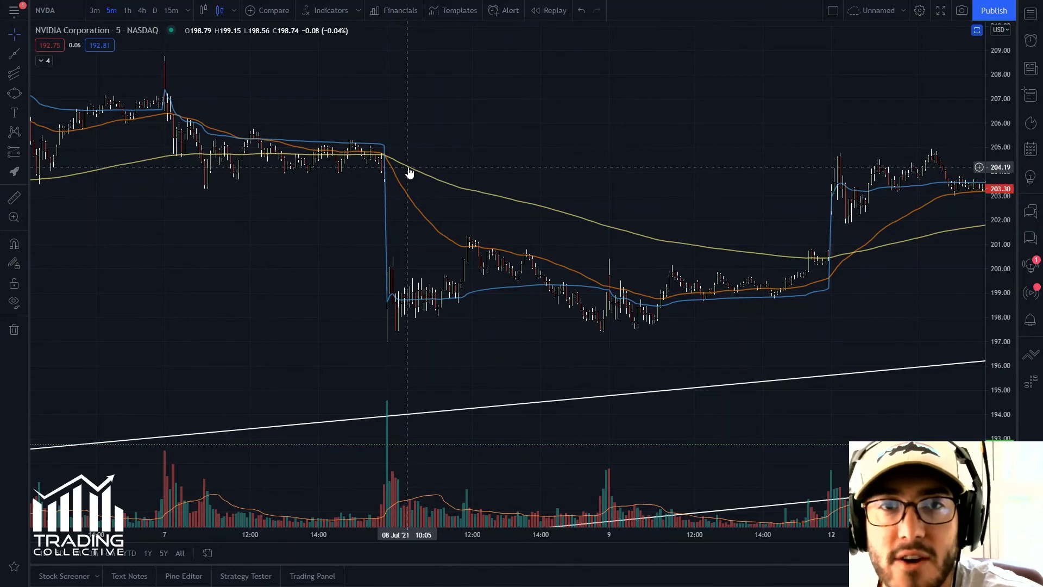
{"action": "scroll", "coordinate": [353, 219], "scroll_direction": "down", "scroll_amount": 3}
{"action": "scroll", "coordinate": [344, 228], "scroll_direction": "up", "scroll_amount": 2}
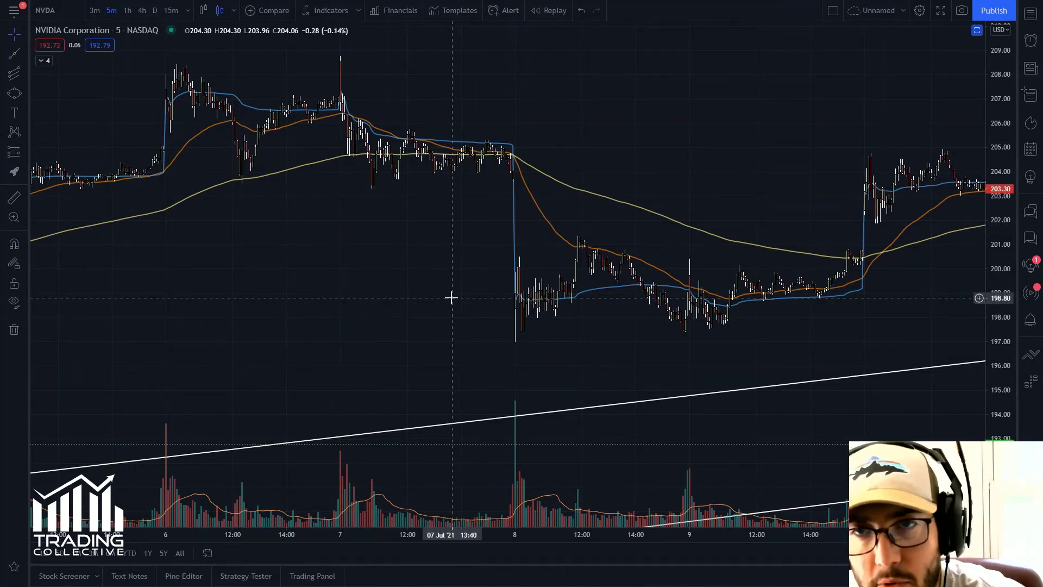
{"action": "scroll", "coordinate": [456, 292], "scroll_direction": "up", "scroll_amount": 2}
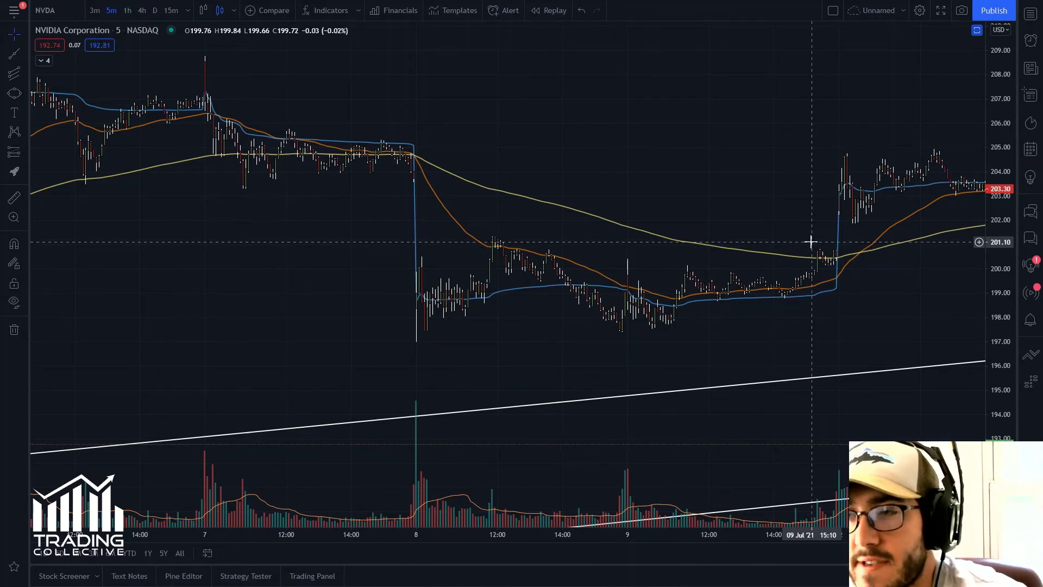
{"action": "scroll", "coordinate": [811, 242], "scroll_direction": "up", "scroll_amount": 1}
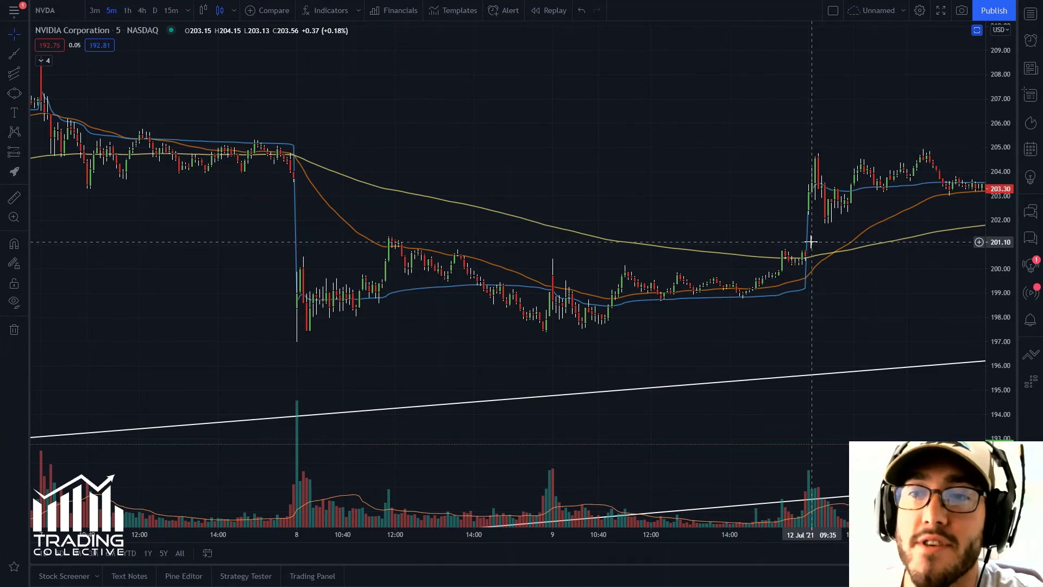
{"action": "scroll", "coordinate": [784, 268], "scroll_direction": "up", "scroll_amount": 1}
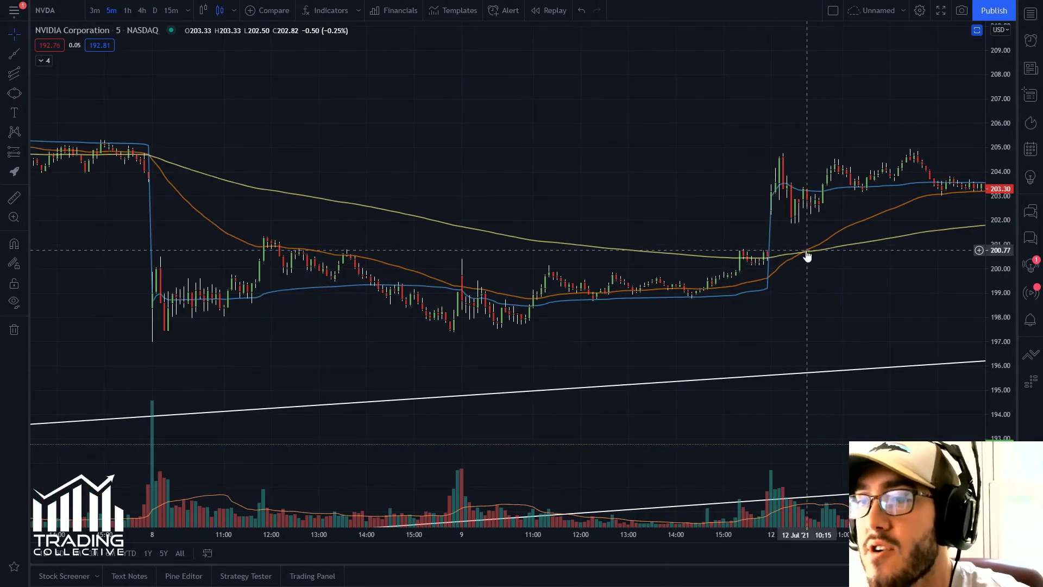